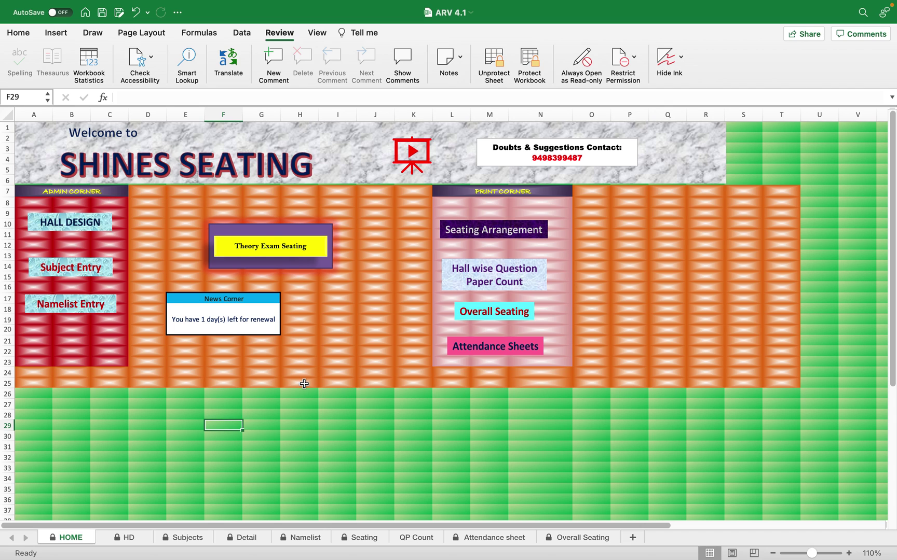
# - Review the ADMIN and PRINT CORNER sections, then select hall numbers B2:B16 in the hall design sheet
pyautogui.click(60, 192)
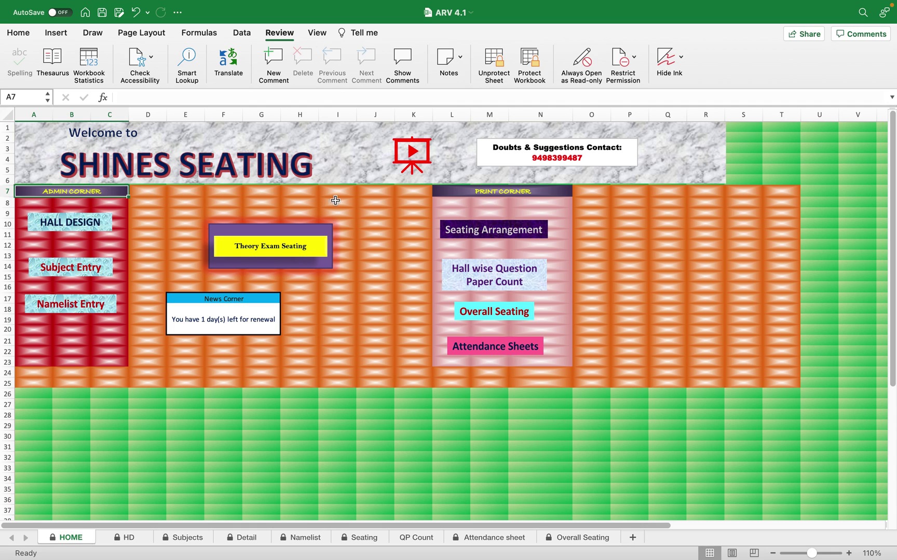
pyautogui.click(483, 195)
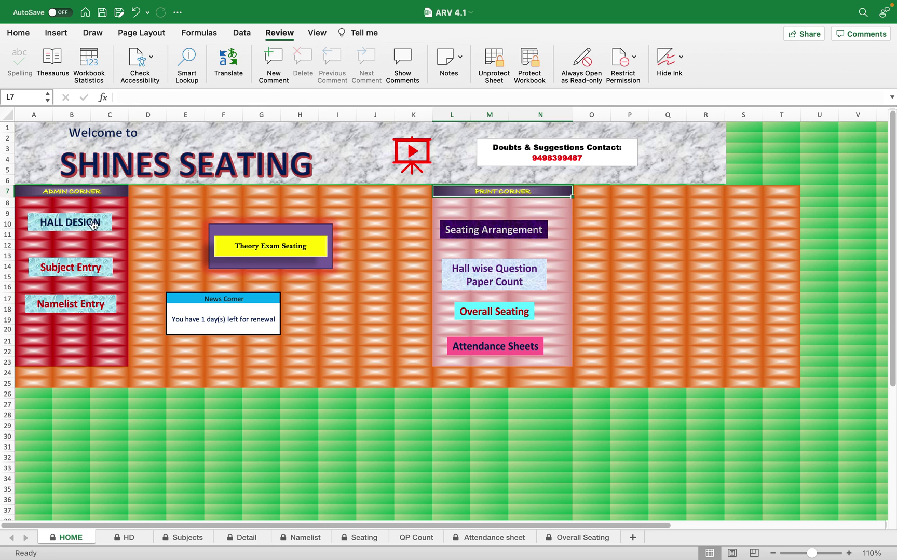
pyautogui.click(82, 192)
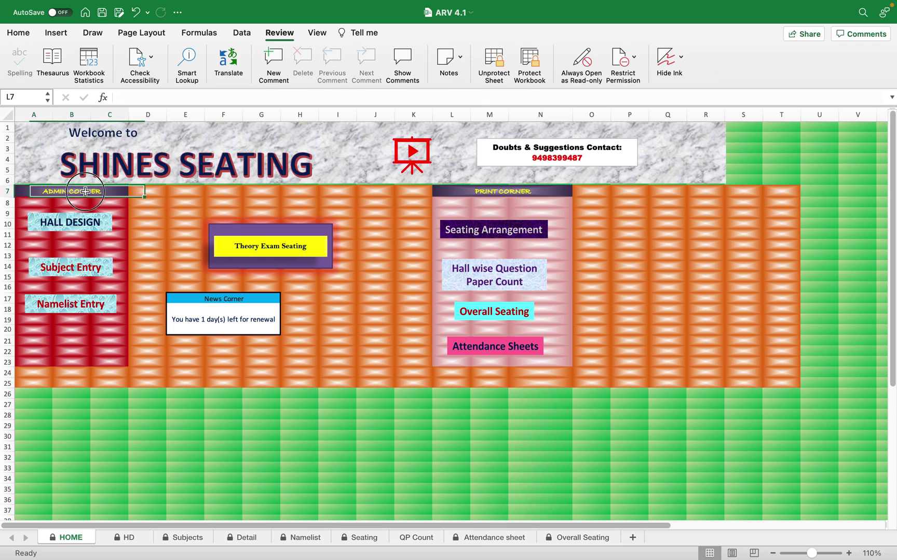
pyautogui.click(76, 228)
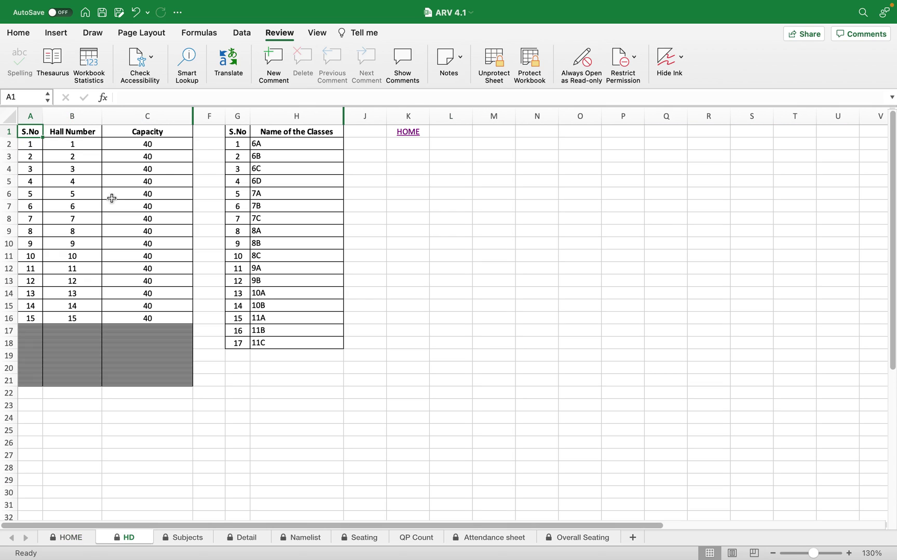
pyautogui.click(62, 144)
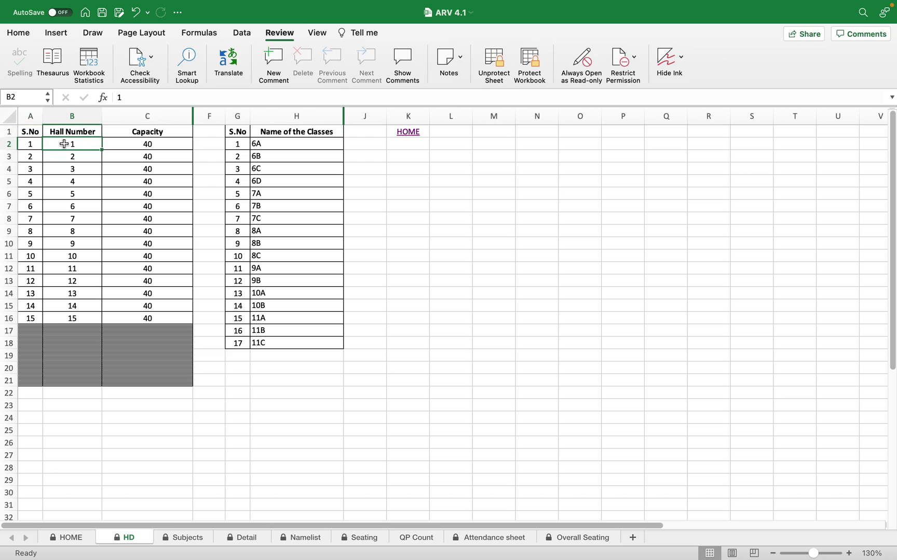
pyautogui.click(74, 316)
pyautogui.moveTo(74, 315); pyautogui.dragTo(72, 143)
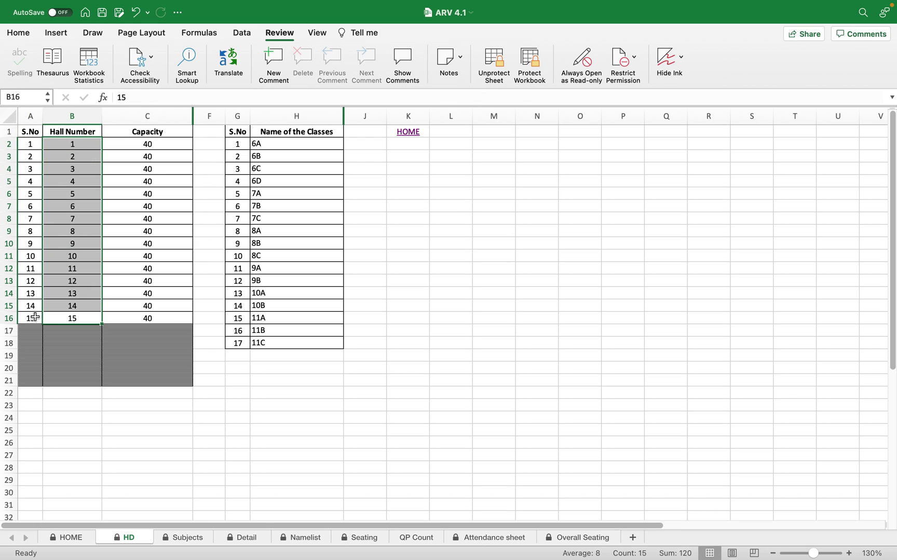
pyautogui.moveTo(74, 316)
pyautogui.mouseDown()
pyautogui.moveTo(98, 138)
pyautogui.moveTo(74, 267)
pyautogui.moveTo(81, 315)
pyautogui.mouseUp()
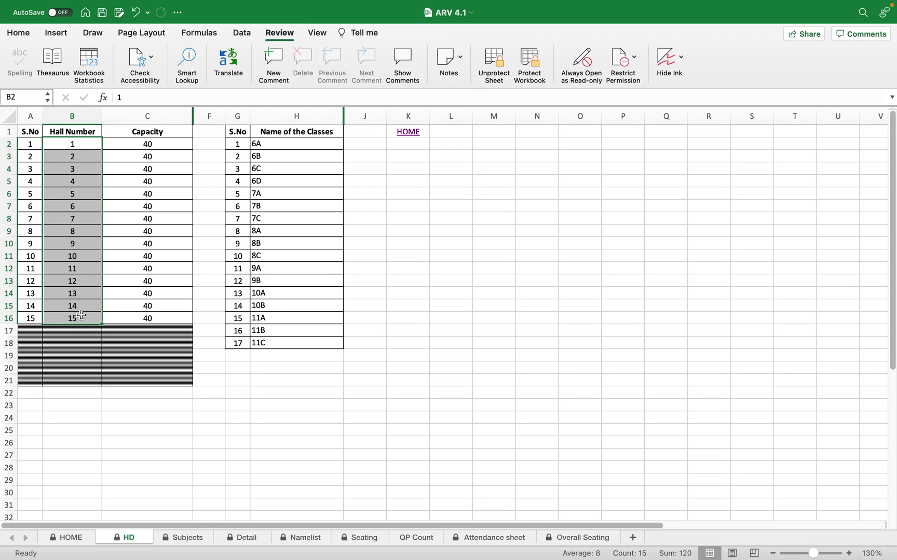
pyautogui.moveTo(75, 144); pyautogui.dragTo(85, 316)
# - Select the hall capacity values C2:C16 in the hall design sheet
pyautogui.click(170, 148)
pyautogui.moveTo(170, 146); pyautogui.dragTo(169, 316)
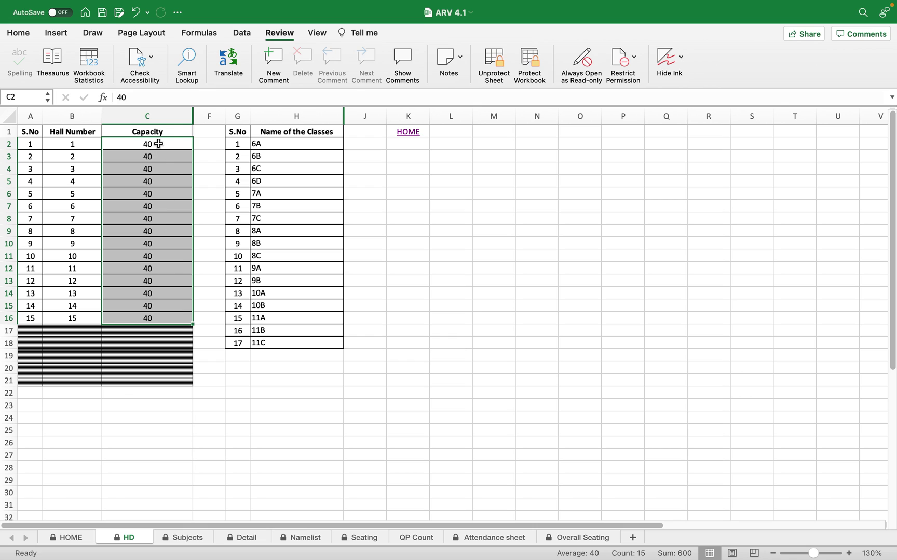
pyautogui.moveTo(158, 144); pyautogui.dragTo(168, 314)
pyautogui.moveTo(149, 144); pyautogui.dragTo(157, 315)
# - Reopen the hall design sheet and select the class names H2:H18
pyautogui.click(406, 132)
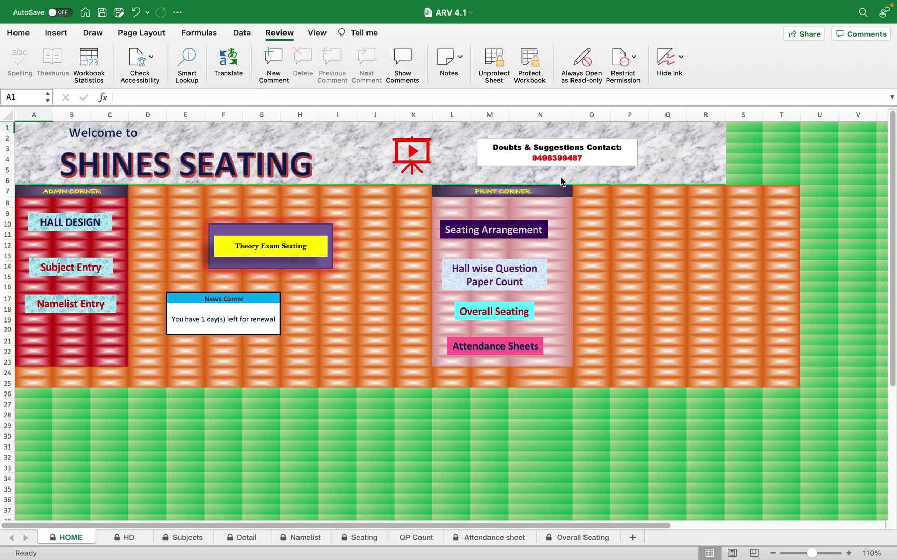
pyautogui.click(80, 228)
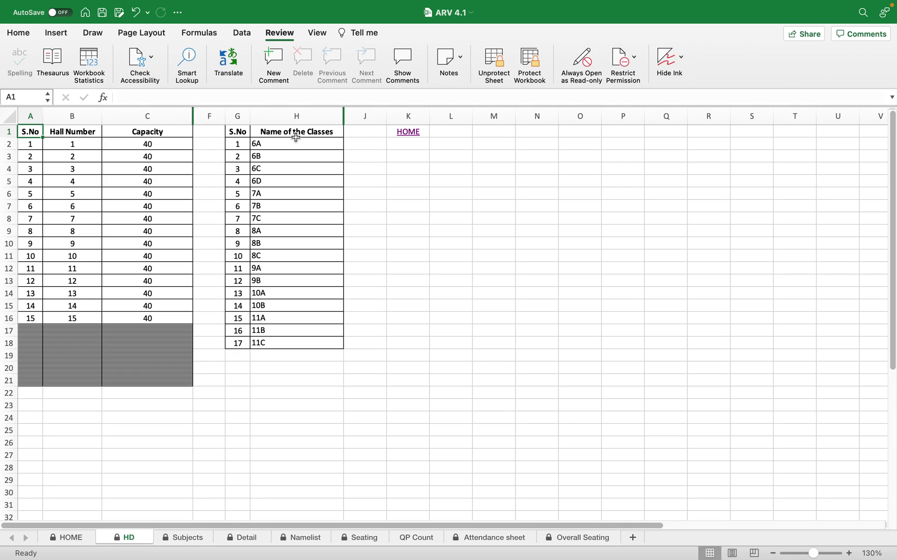
pyautogui.moveTo(291, 145)
pyautogui.mouseDown()
pyautogui.moveTo(296, 341)
pyautogui.moveTo(290, 149)
pyautogui.mouseUp()
pyautogui.click(299, 341)
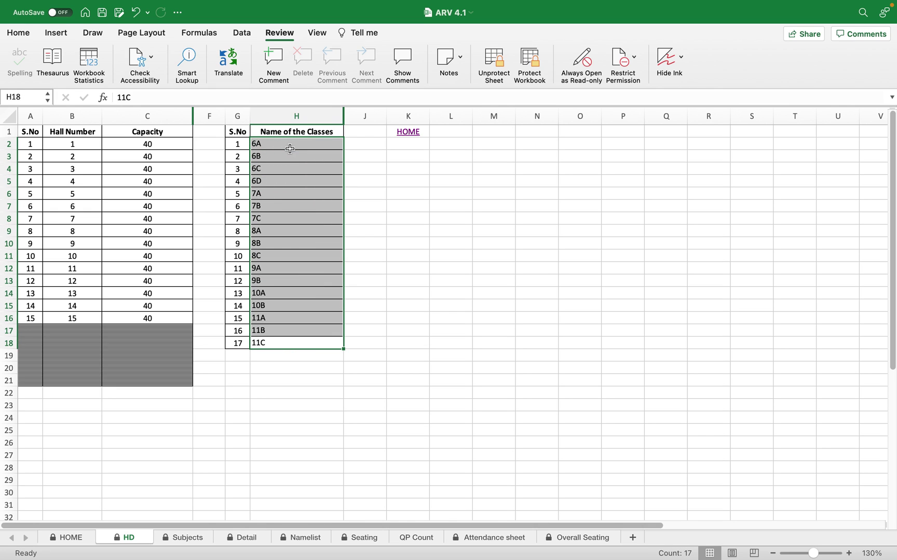
pyautogui.moveTo(278, 144); pyautogui.dragTo(273, 342)
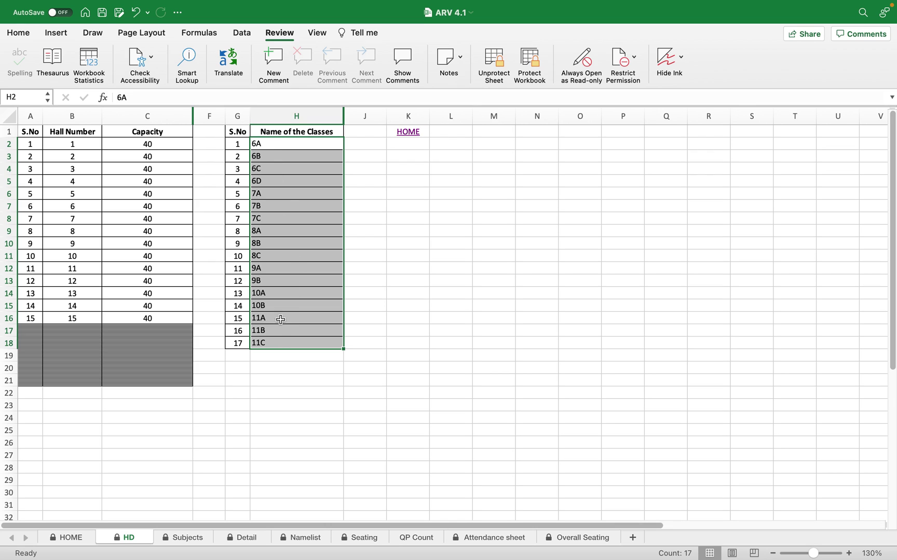
pyautogui.click(277, 343)
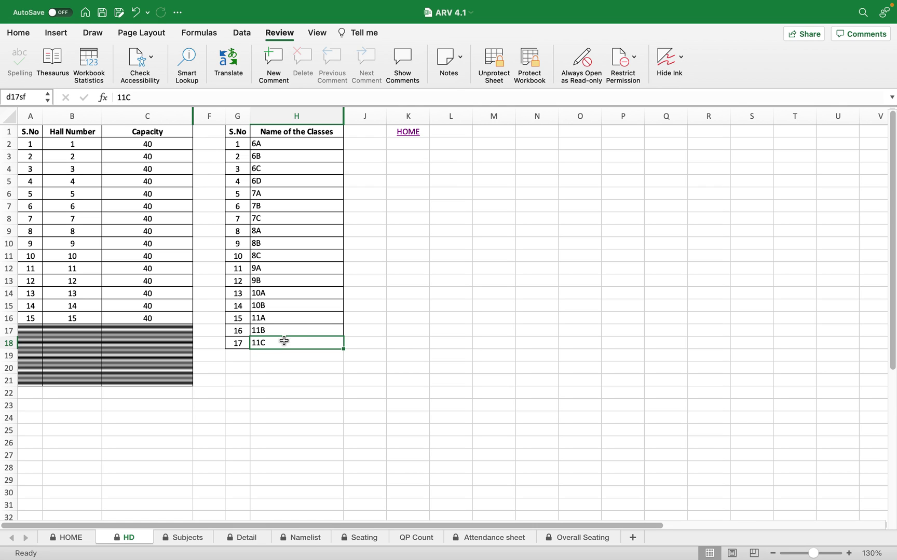
# - Review the subject entry sheet's subjects from Maths to Business Studies
pyautogui.click(406, 133)
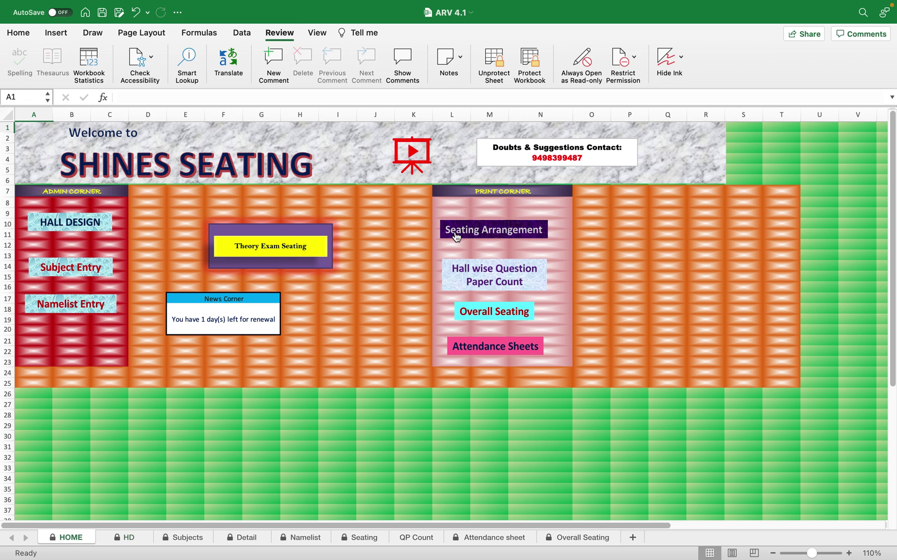
pyautogui.click(70, 277)
pyautogui.moveTo(94, 199); pyautogui.dragTo(92, 403)
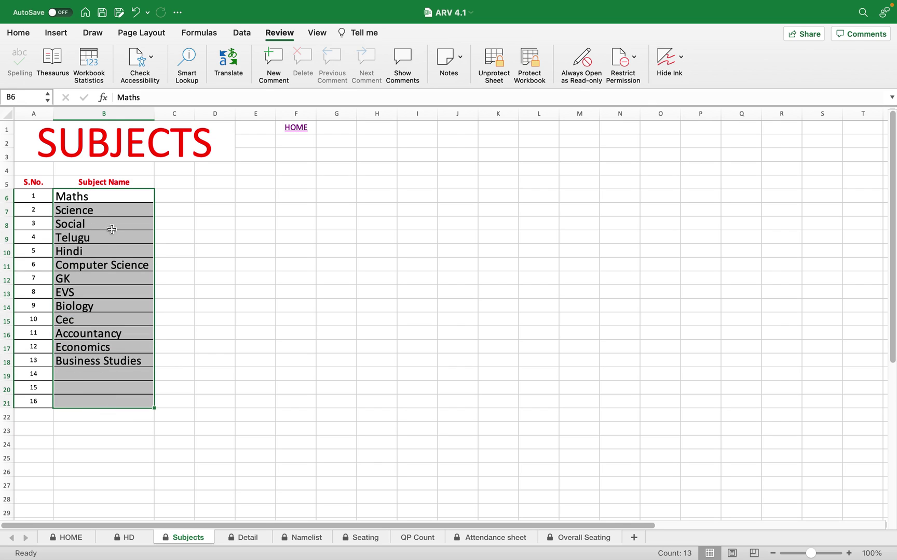
pyautogui.moveTo(105, 192); pyautogui.dragTo(104, 361)
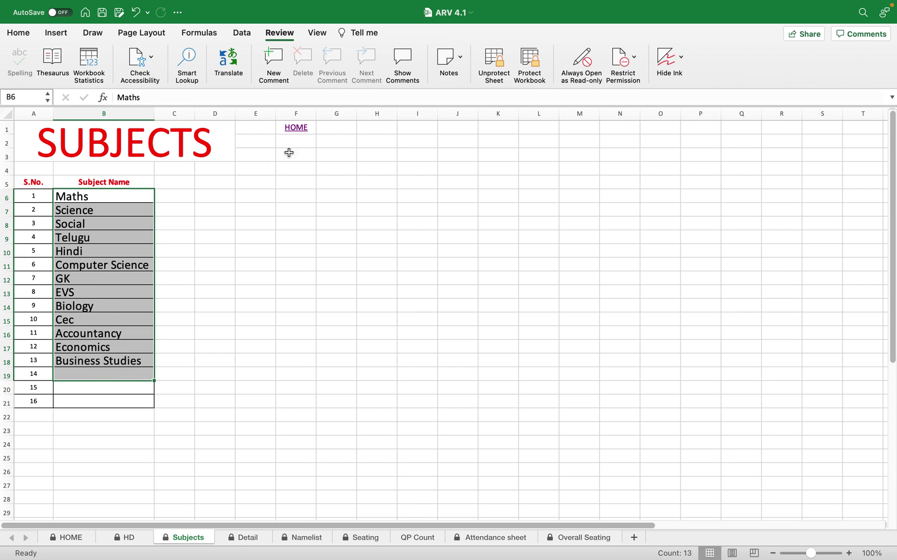
pyautogui.click(303, 128)
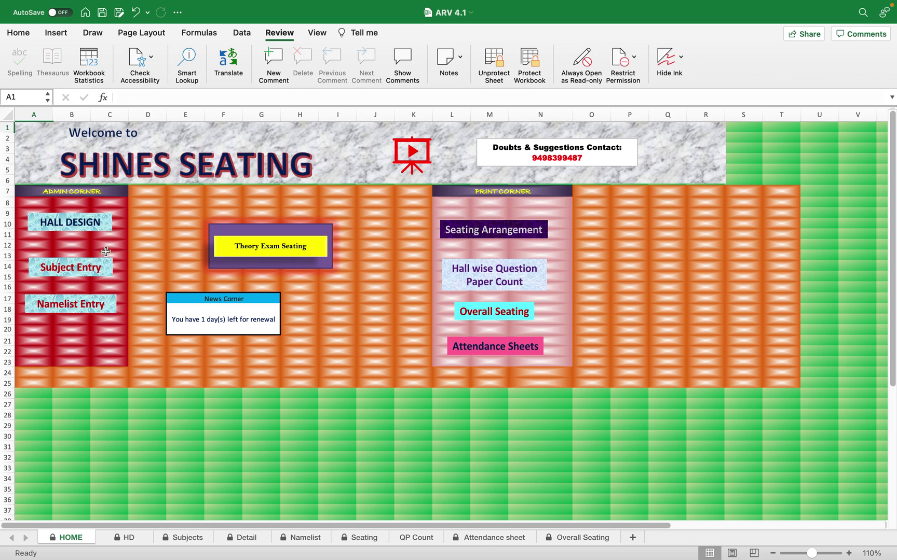
pyautogui.click(82, 276)
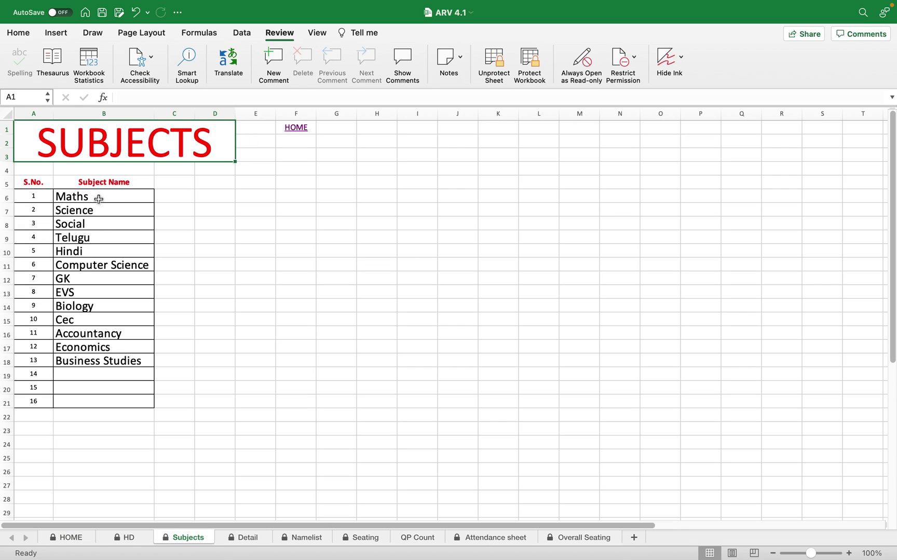
pyautogui.moveTo(98, 196); pyautogui.dragTo(92, 401)
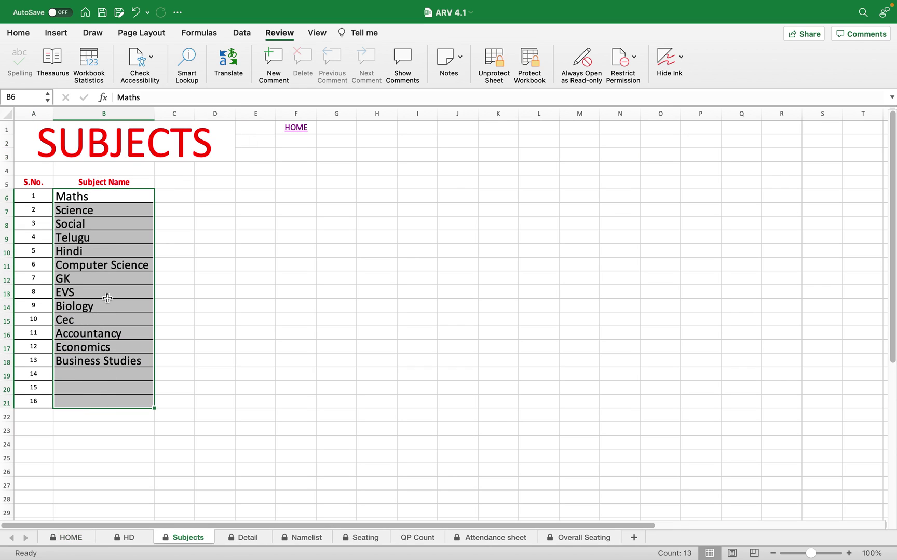
pyautogui.click(294, 129)
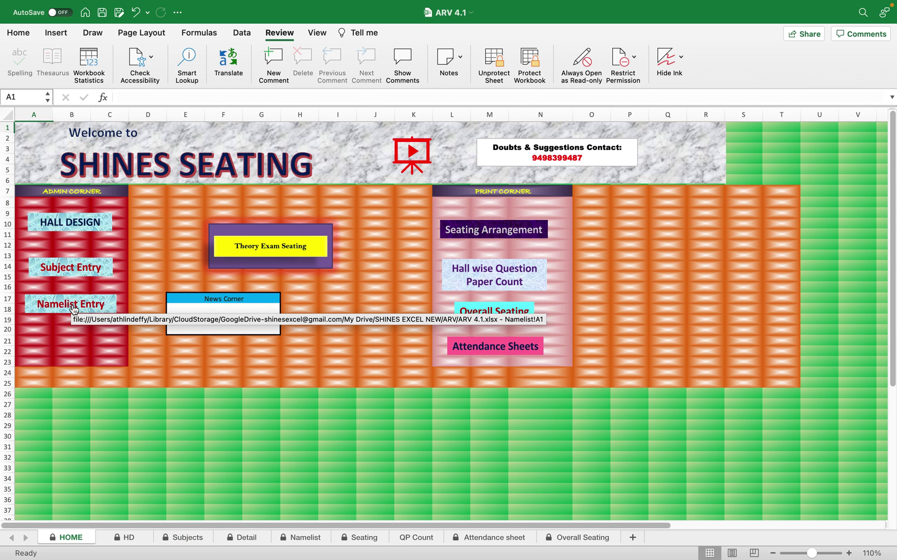
# - Inspect class 6A's student entries and hall ticket numbers in the student name list sheet
pyautogui.click(64, 311)
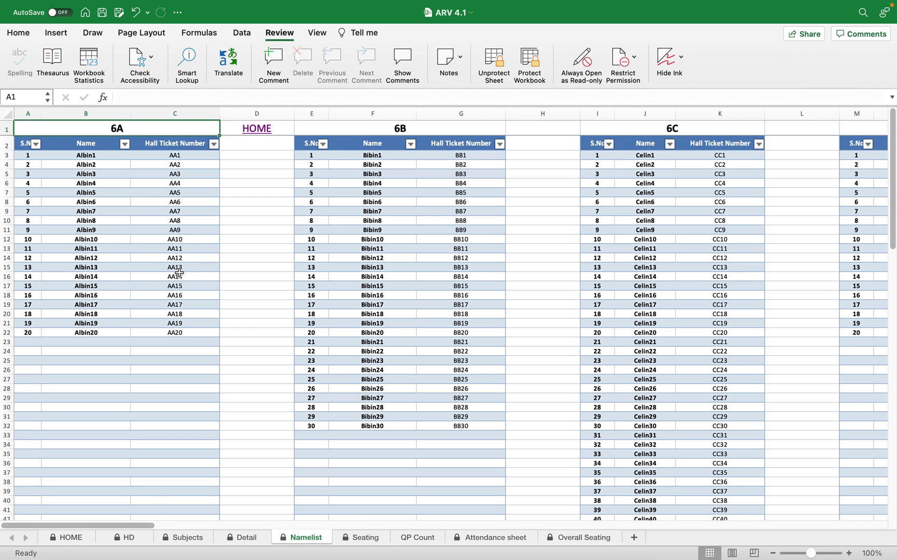
pyautogui.click(101, 155)
pyautogui.click(171, 154)
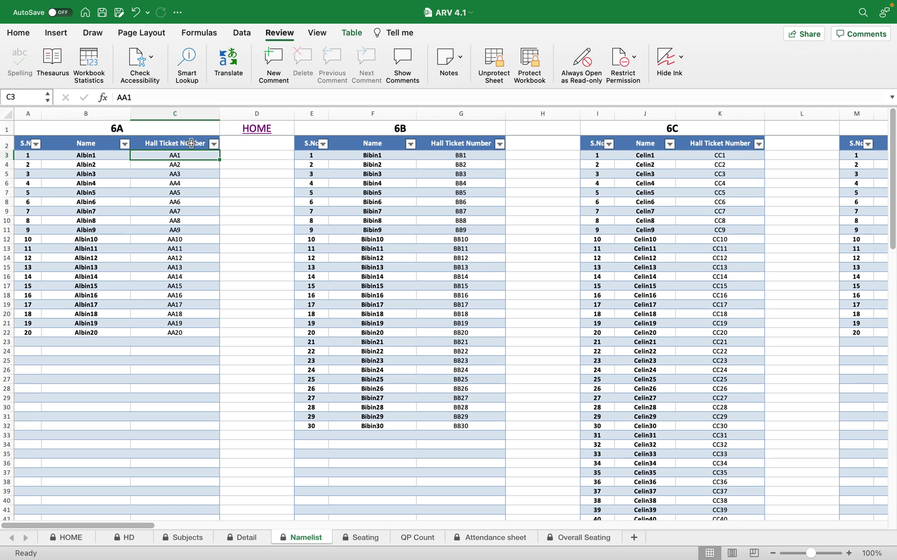
pyautogui.moveTo(190, 152); pyautogui.dragTo(193, 330)
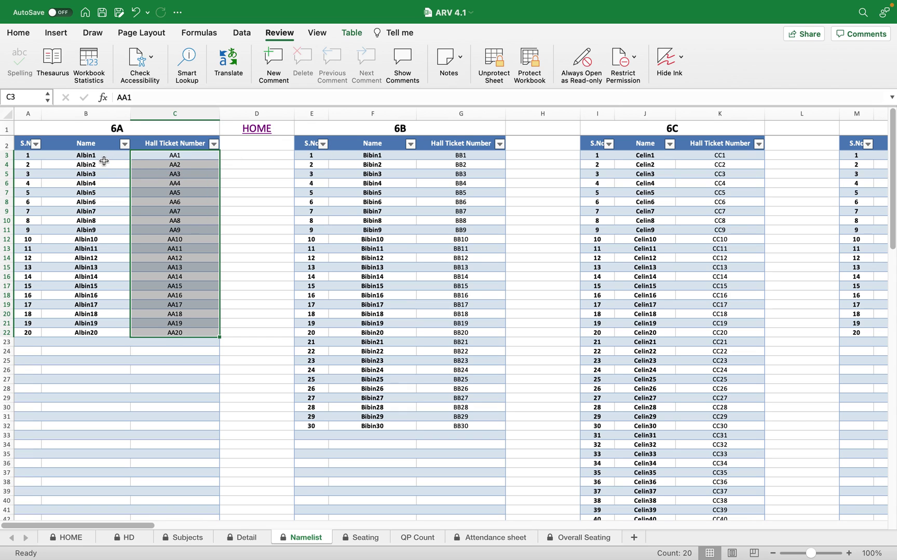
pyautogui.moveTo(104, 161); pyautogui.dragTo(171, 158)
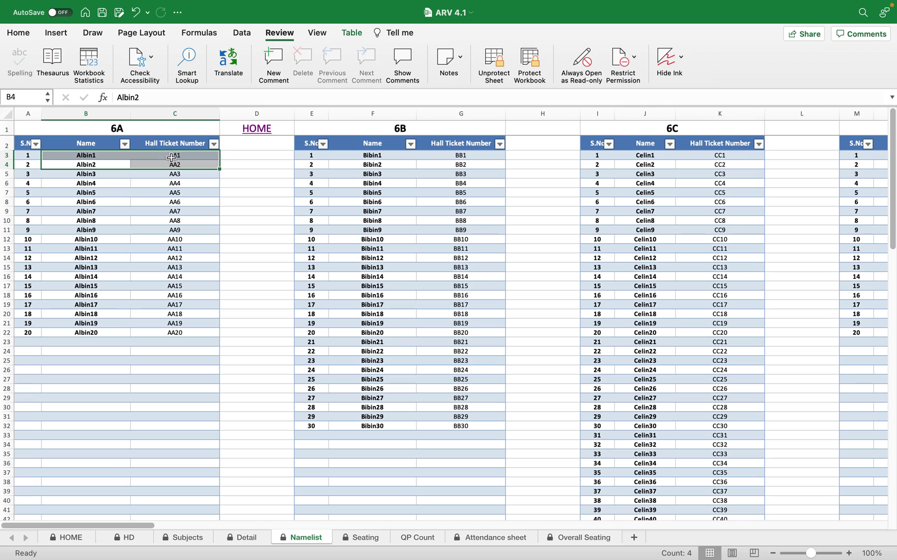
pyautogui.click(162, 128)
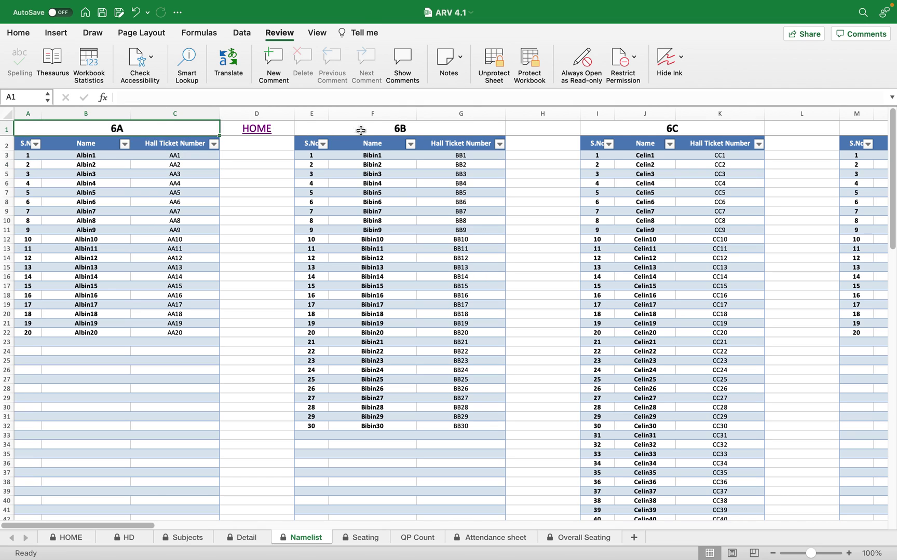
pyautogui.click(381, 128)
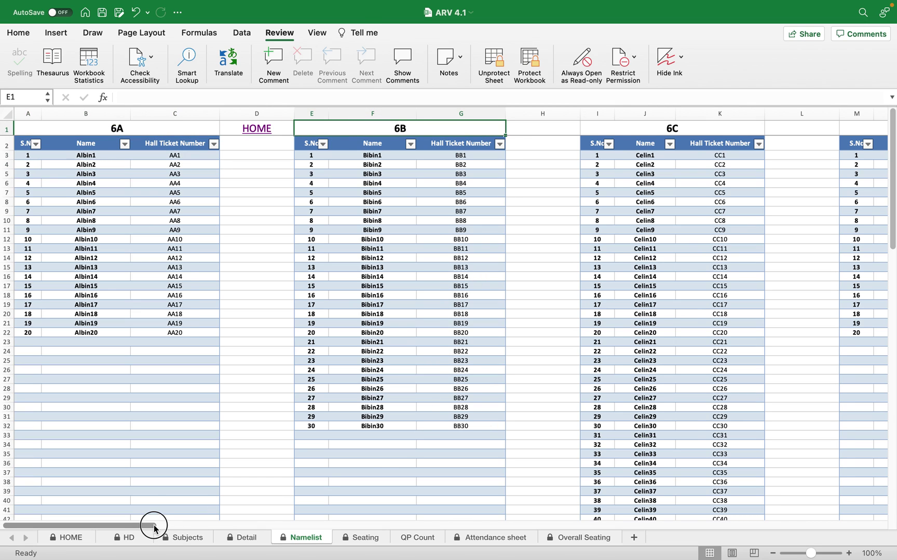
pyautogui.moveTo(153, 525)
pyautogui.mouseDown()
pyautogui.moveTo(432, 498)
pyautogui.moveTo(255, 500)
pyautogui.moveTo(140, 516)
pyautogui.moveTo(142, 509)
pyautogui.mouseUp()
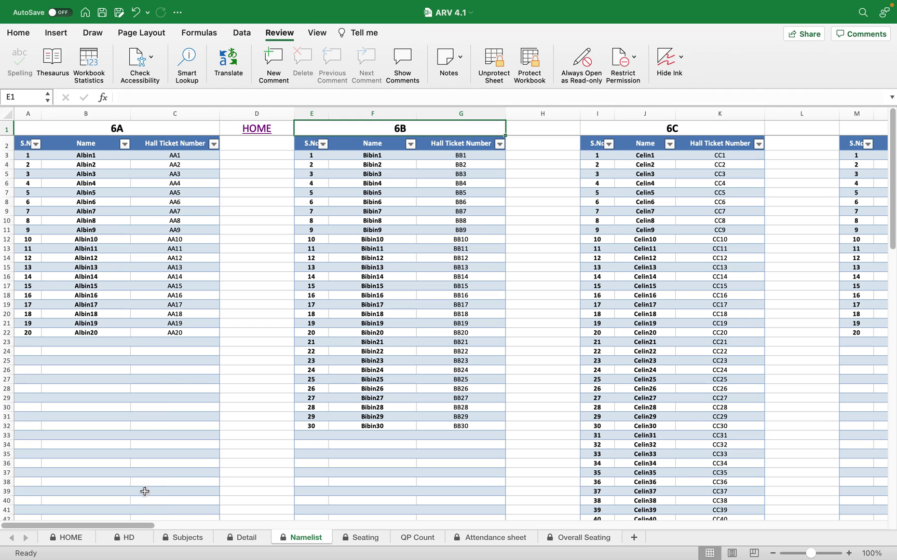
# - Check the school name, exam details and date on the theory exam seating sheet, keeping Monday
pyautogui.click(258, 134)
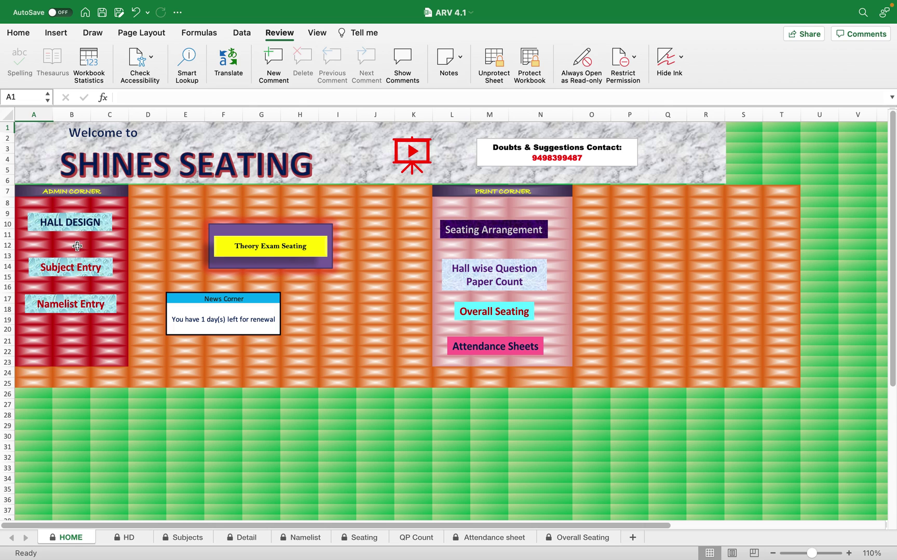
pyautogui.click(275, 252)
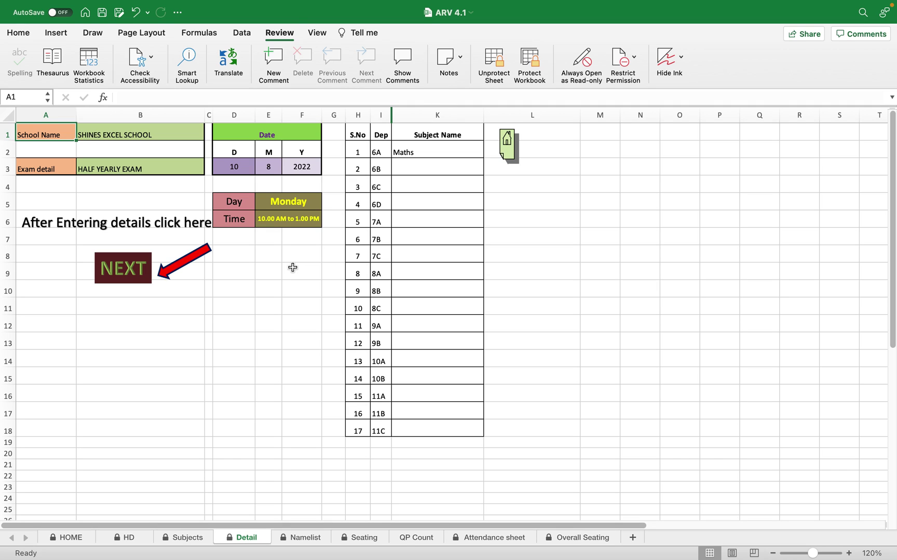
pyautogui.click(116, 136)
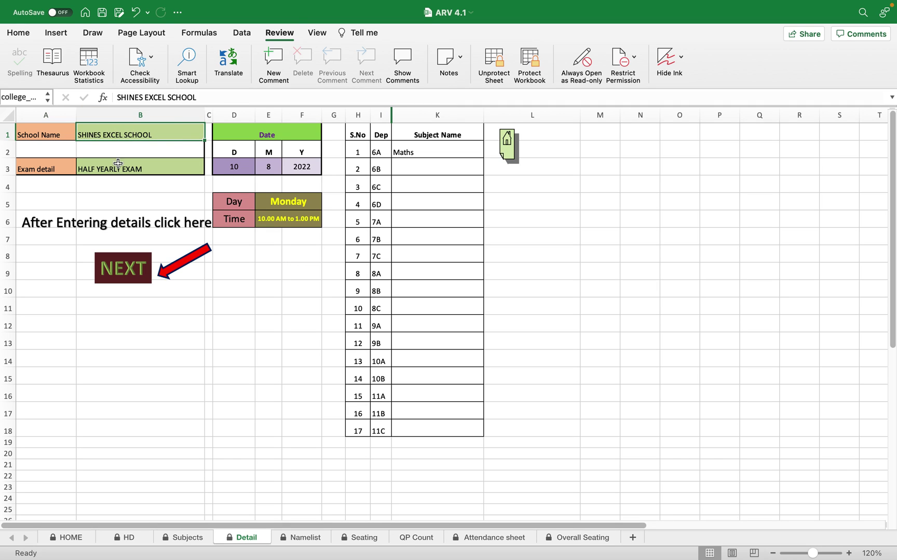
pyautogui.click(118, 168)
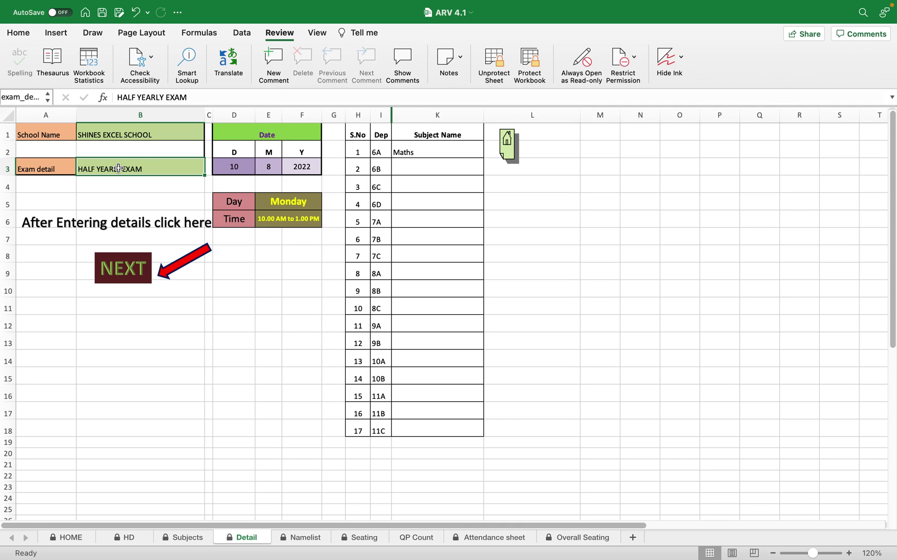
pyautogui.click(239, 167)
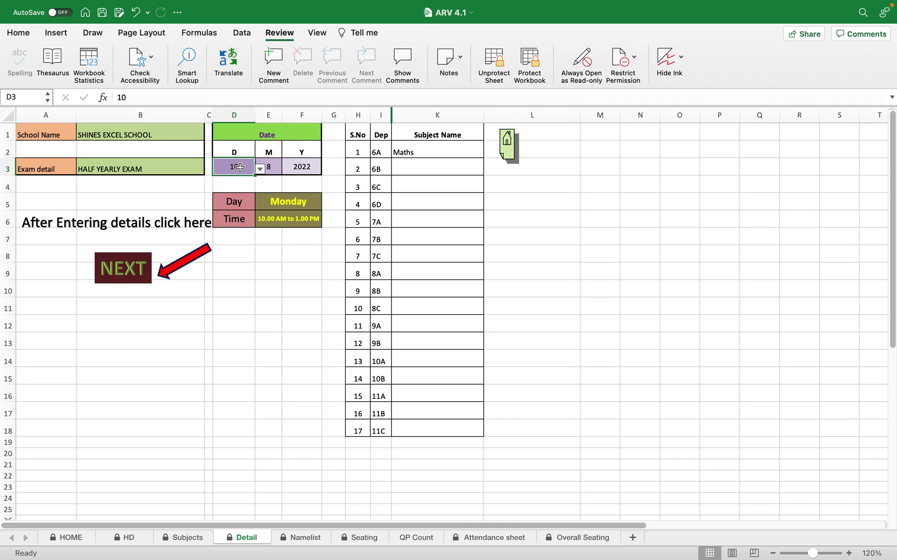
pyautogui.click(298, 167)
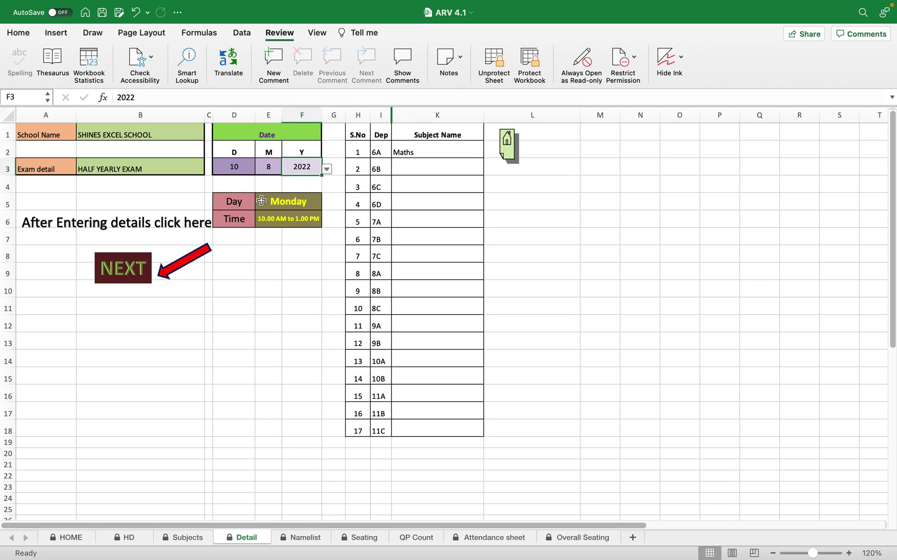
pyautogui.click(261, 201)
pyautogui.click(327, 205)
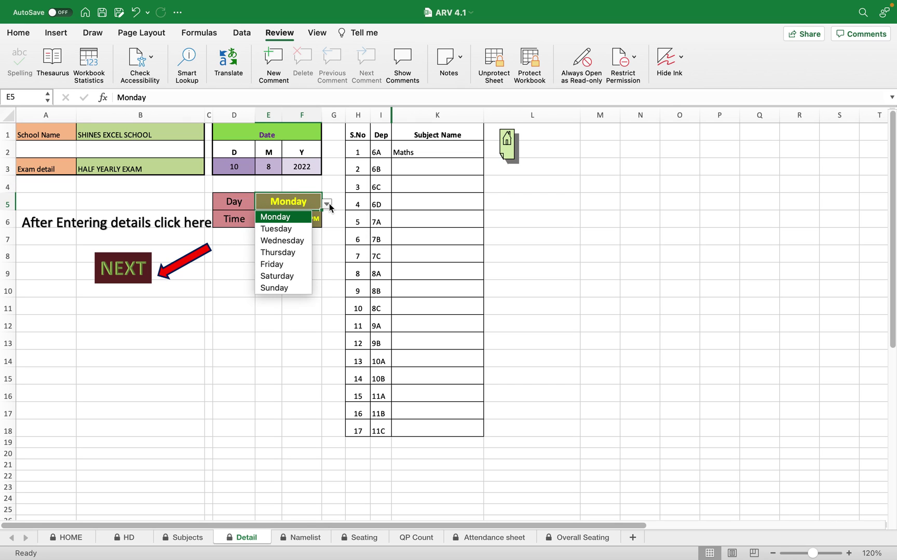
pyautogui.click(329, 204)
pyautogui.click(329, 203)
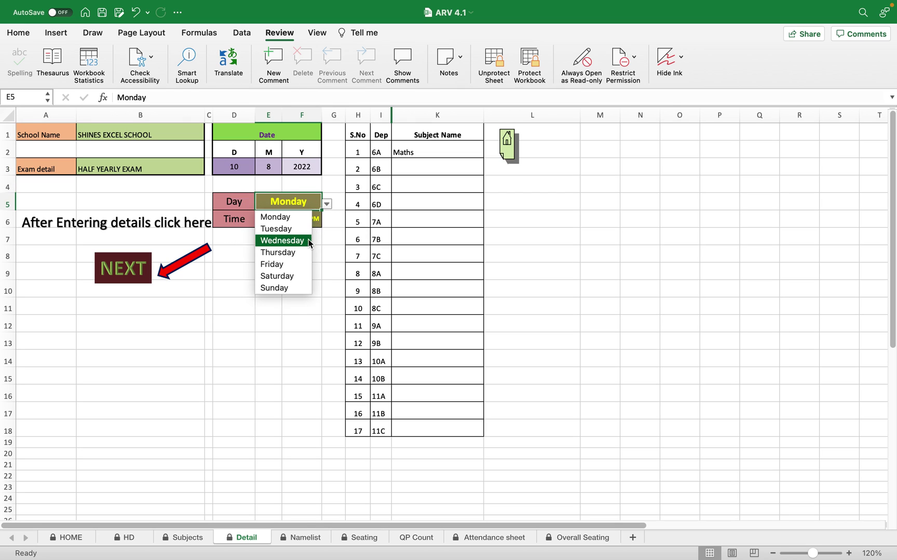
pyautogui.click(220, 315)
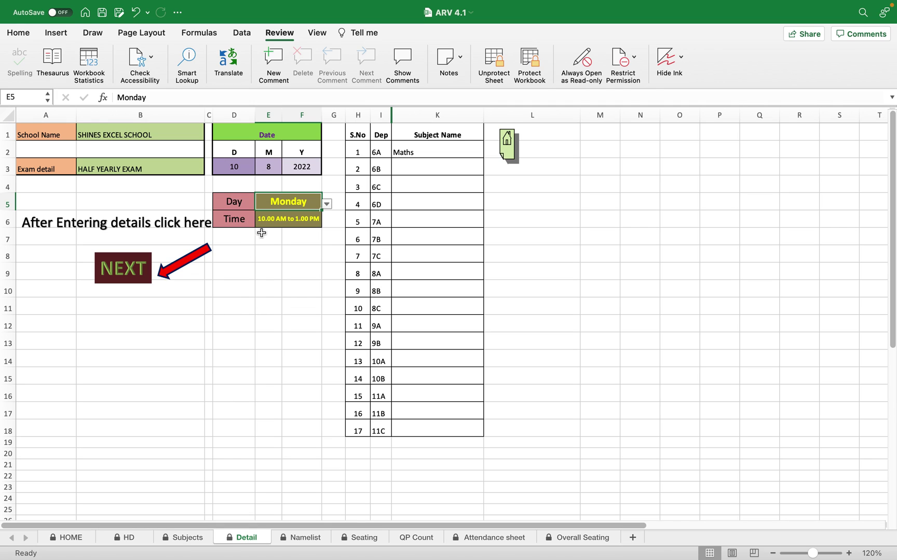
# - Look through the exam time slot choices, leaving the time slot unchanged
pyautogui.click(310, 222)
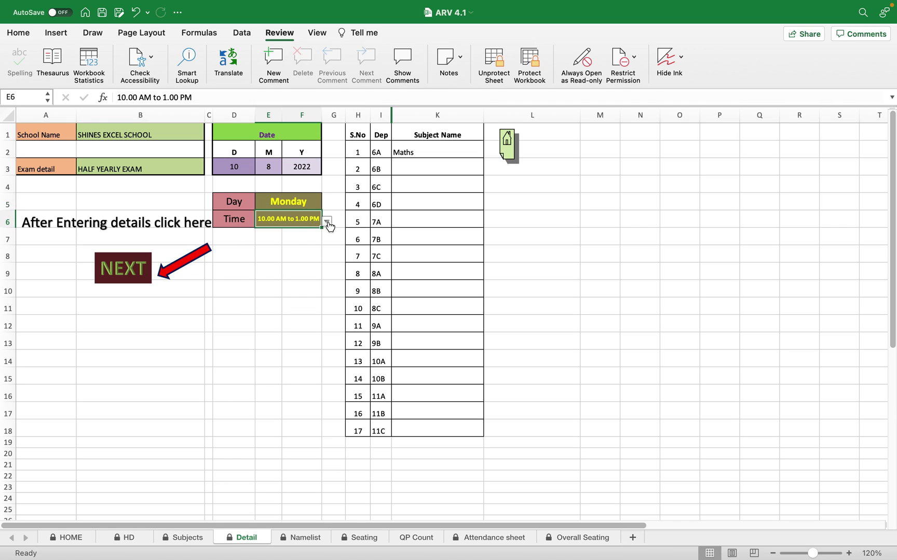
pyautogui.click(327, 222)
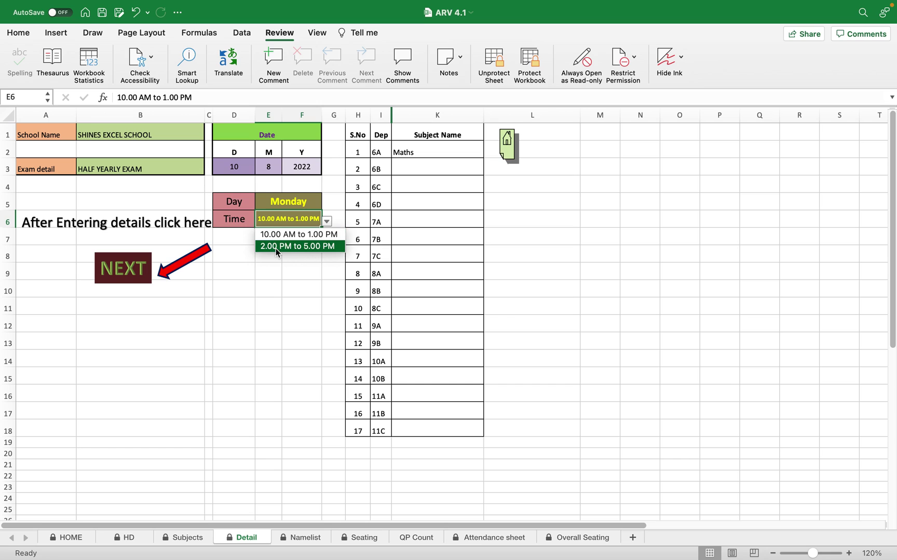
pyautogui.press('Escape')
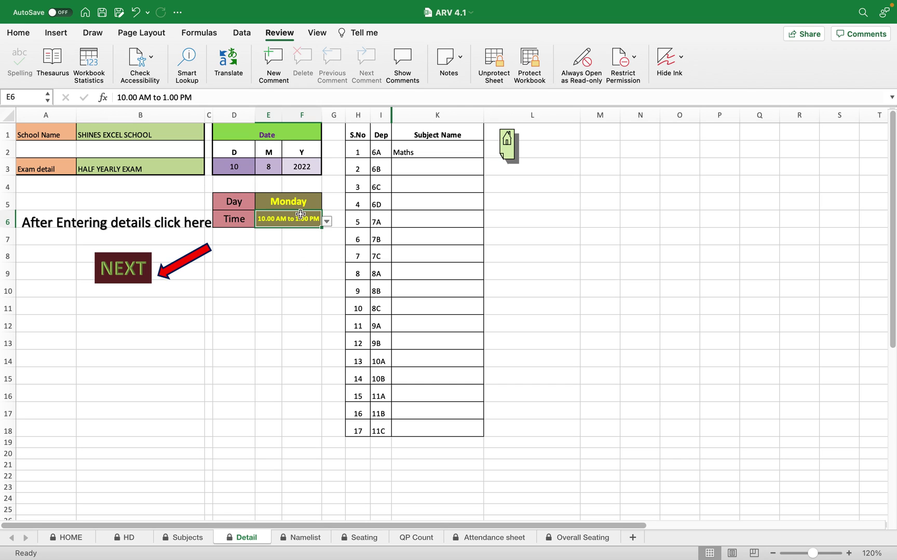
pyautogui.click(326, 223)
pyautogui.click(294, 225)
pyautogui.click(329, 224)
pyautogui.click(315, 220)
pyautogui.click(328, 222)
pyautogui.click(315, 220)
pyautogui.click(327, 222)
pyautogui.click(313, 226)
# - Review the subject entries K2:K18, keeping Maths for class 6A
pyautogui.moveTo(407, 154); pyautogui.dragTo(408, 430)
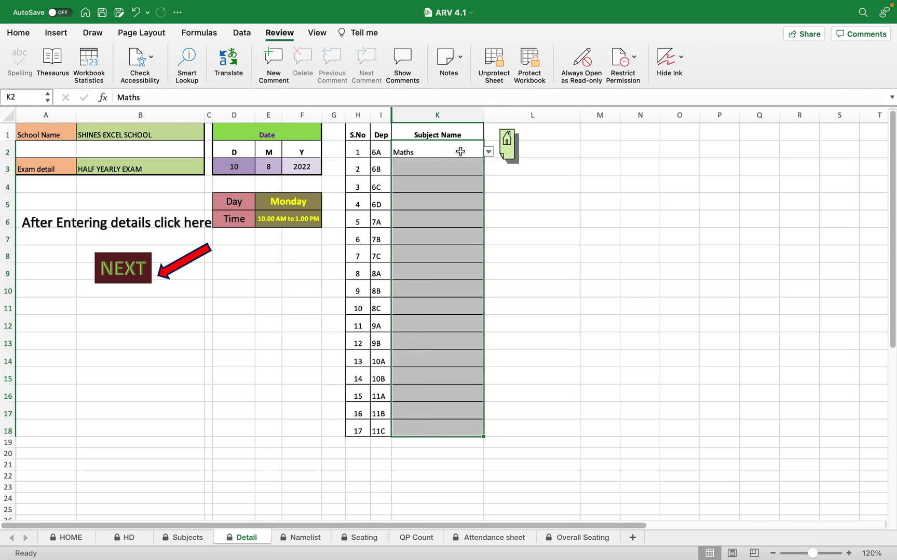
pyautogui.click(460, 151)
pyautogui.click(488, 152)
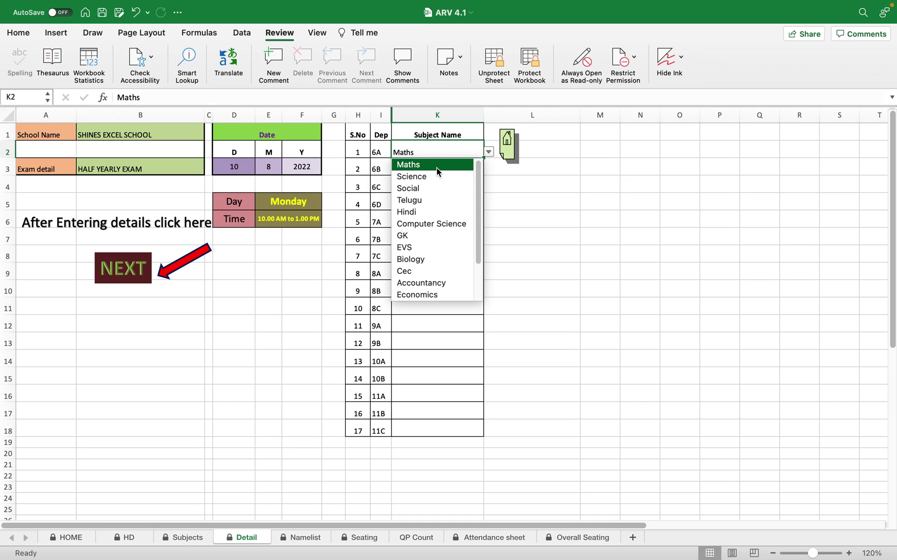
pyautogui.moveTo(477, 173); pyautogui.dragTo(473, 237)
pyautogui.scroll(5, 473, 237)
pyautogui.click(432, 154)
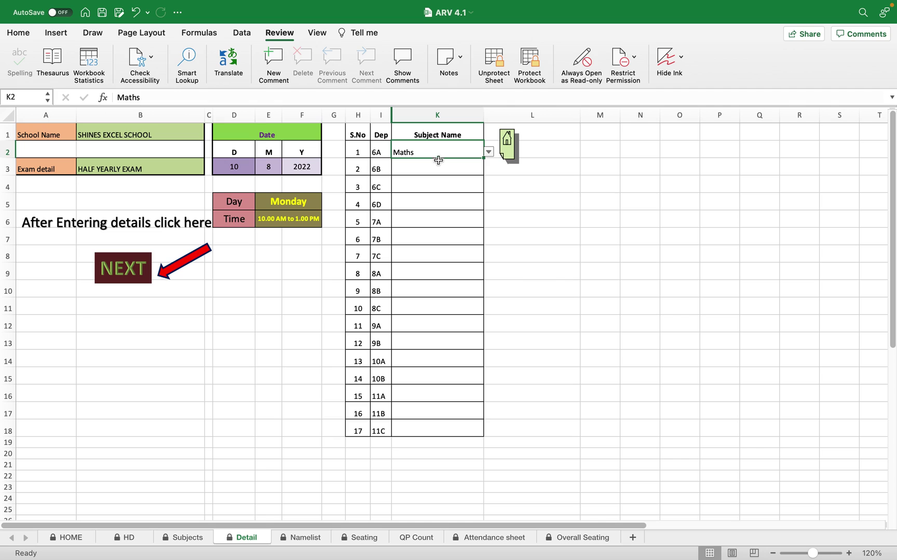
# - Assign Science to 6B, Social to 6C, Telugu to 6D and Hindi to 7A
pyautogui.click(438, 161)
pyautogui.click(489, 171)
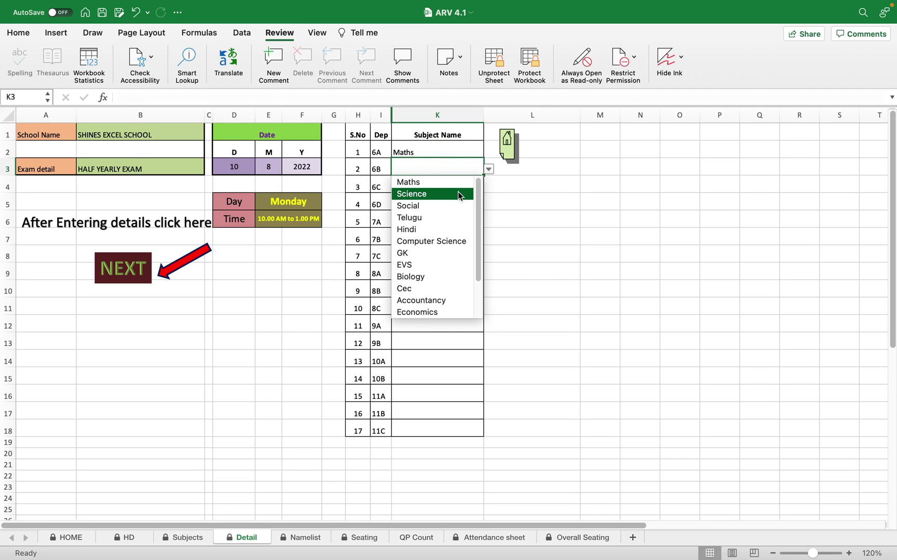
pyautogui.click(448, 194)
pyautogui.click(459, 184)
pyautogui.click(489, 187)
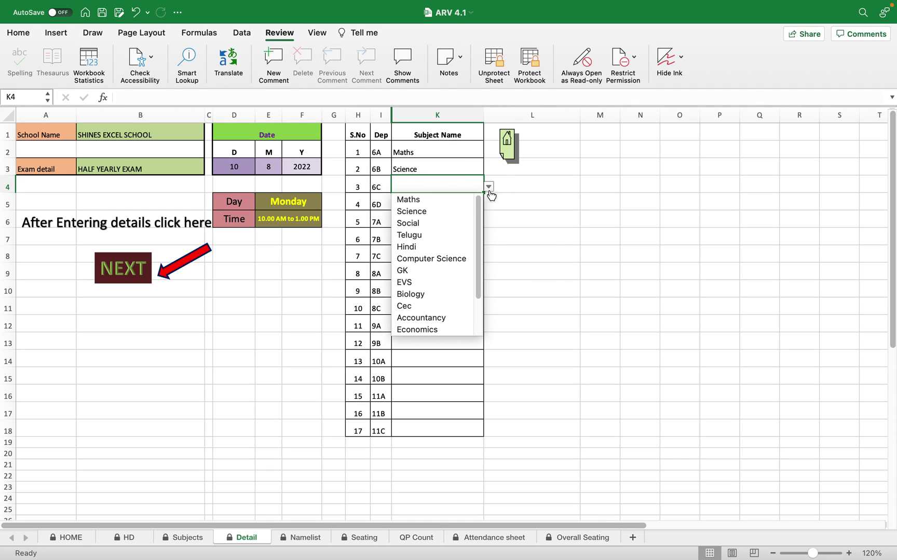
pyautogui.click(441, 222)
pyautogui.click(449, 207)
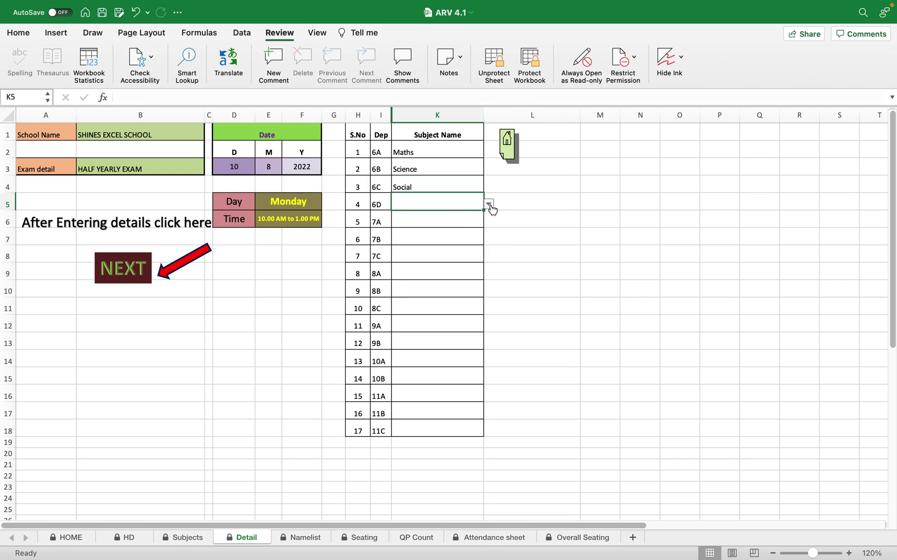
pyautogui.click(489, 204)
pyautogui.click(437, 254)
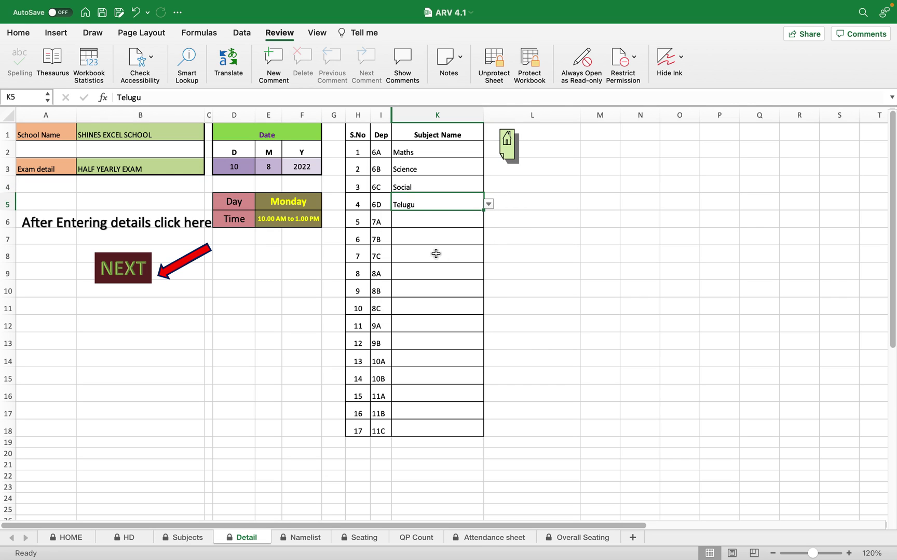
pyautogui.click(435, 220)
pyautogui.click(489, 221)
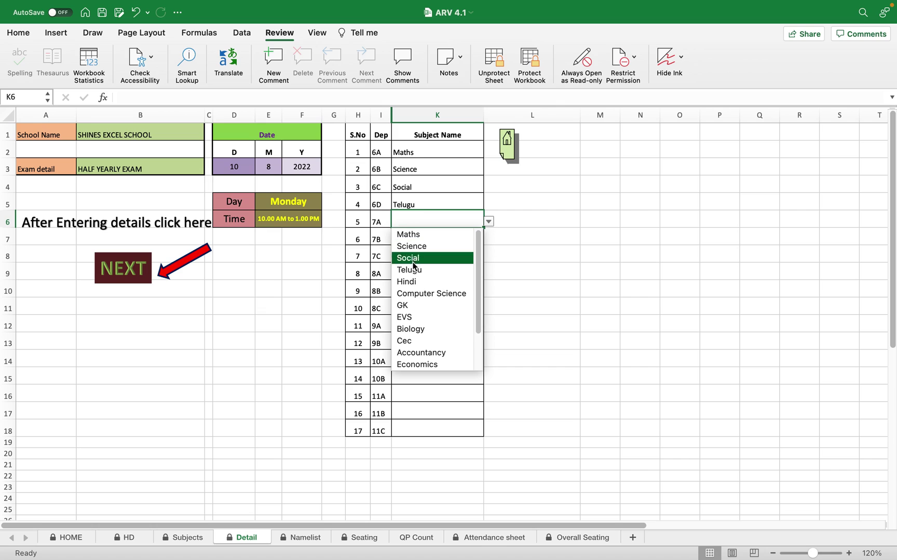
pyautogui.click(415, 282)
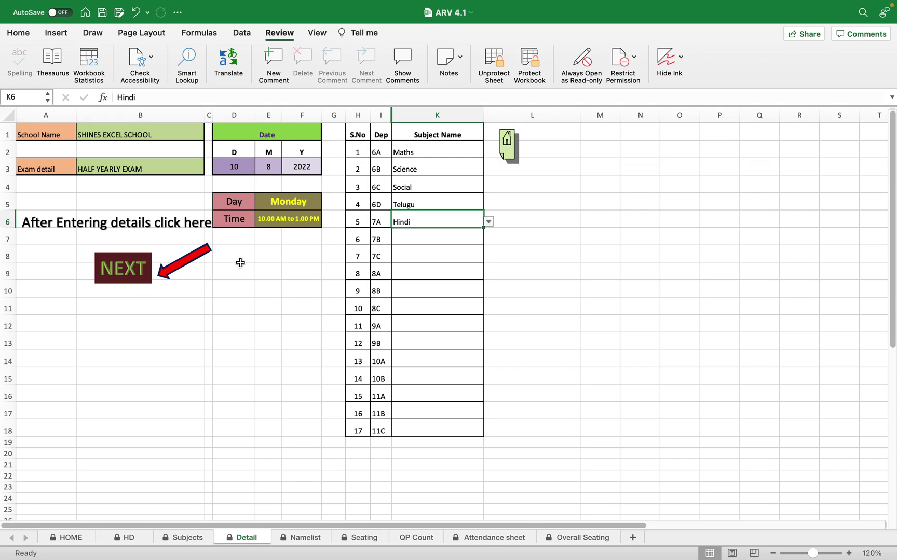
pyautogui.click(130, 277)
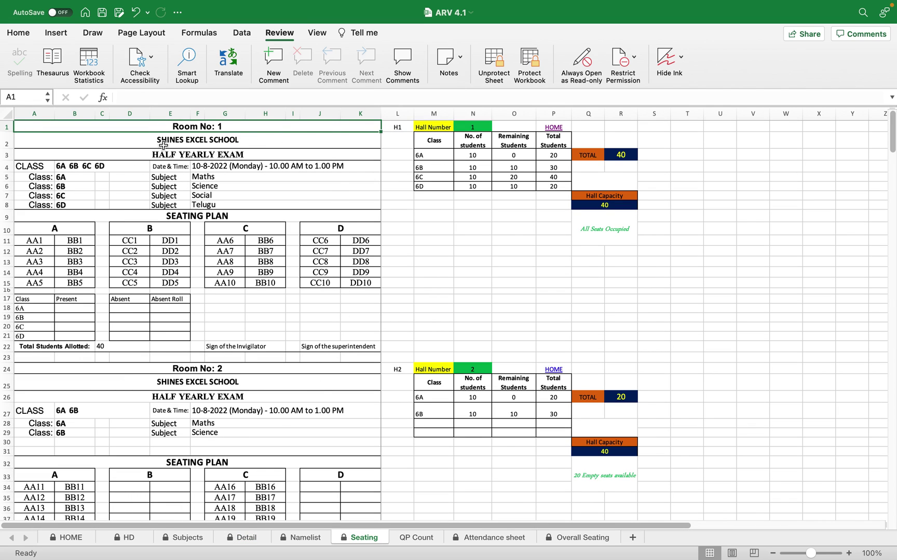
# - Enter 5 for 6A, then clear Room 1's classes M3:M6 and student counts N3:N6
pyautogui.click(484, 155)
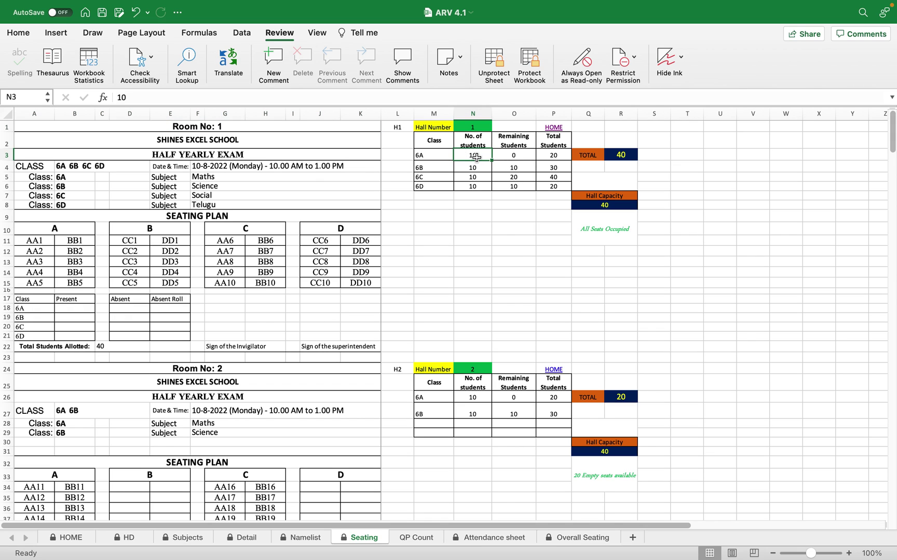
pyautogui.write('5')
pyautogui.press('Return')
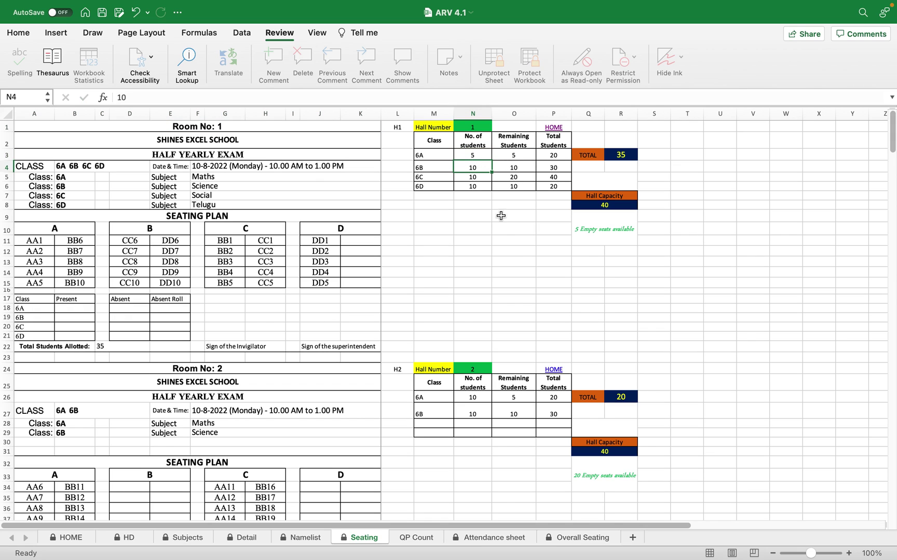
pyautogui.moveTo(433, 155); pyautogui.dragTo(423, 187)
pyautogui.press('Delete')
pyautogui.moveTo(471, 156); pyautogui.dragTo(473, 186)
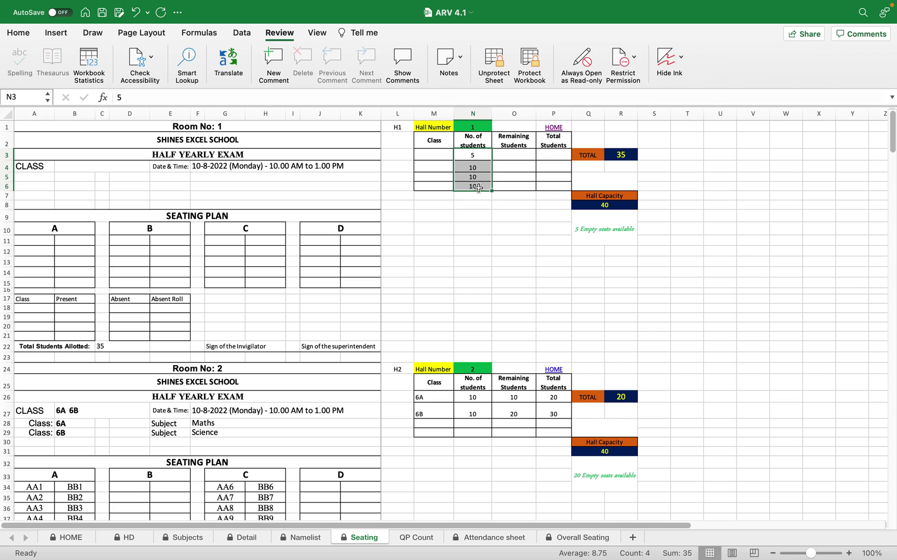
pyautogui.press('Delete')
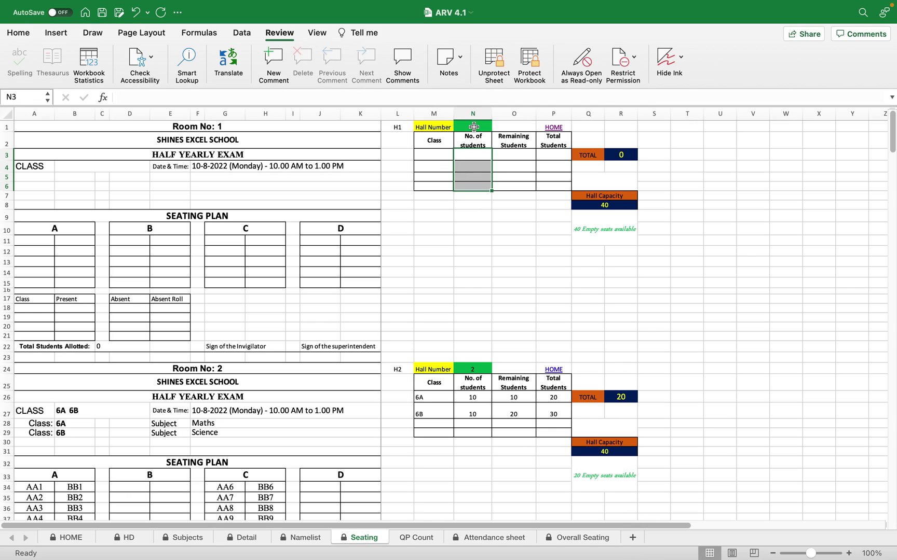
pyautogui.click(473, 127)
# - Choose class 6A for Room 1 and clear Room 2's classes and student counts
pyautogui.click(497, 127)
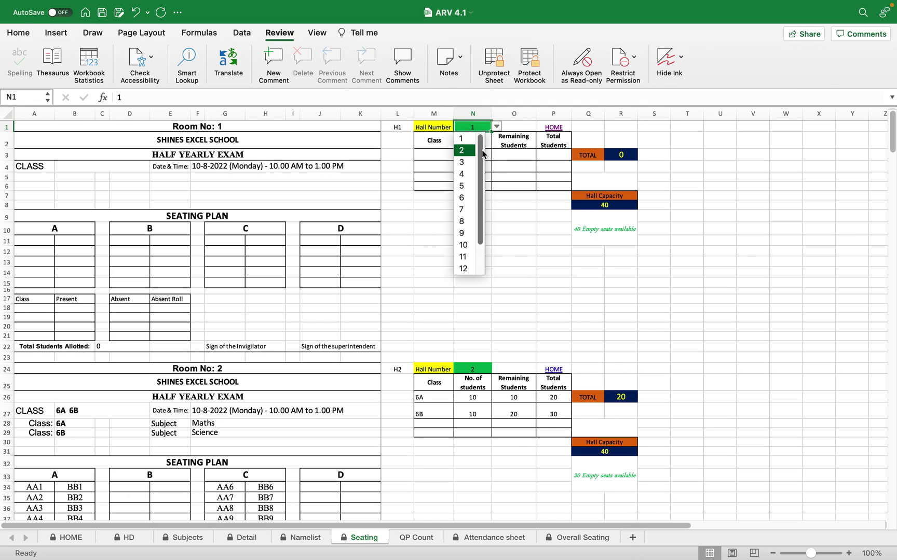
pyautogui.click(472, 126)
pyautogui.click(438, 155)
pyautogui.click(459, 155)
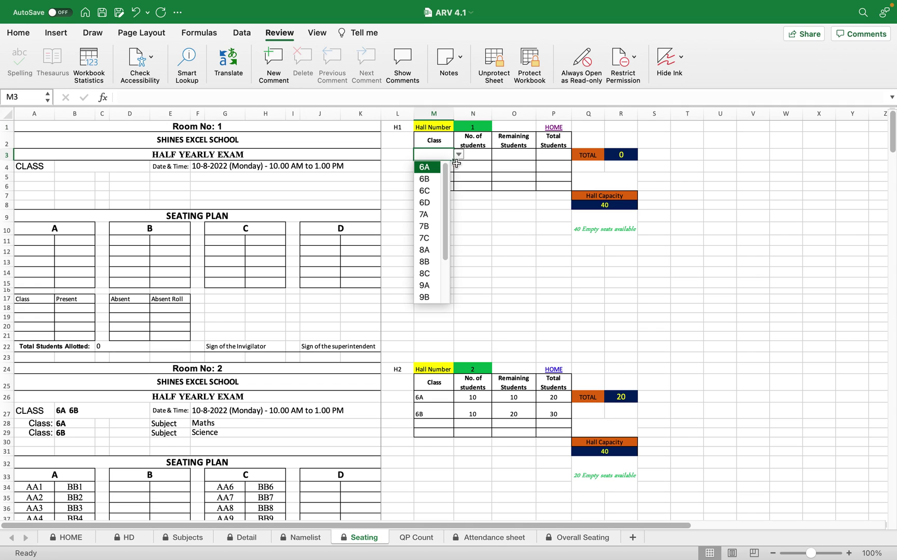
pyautogui.scroll(-3, 441, 213)
pyautogui.scroll(3, 437, 210)
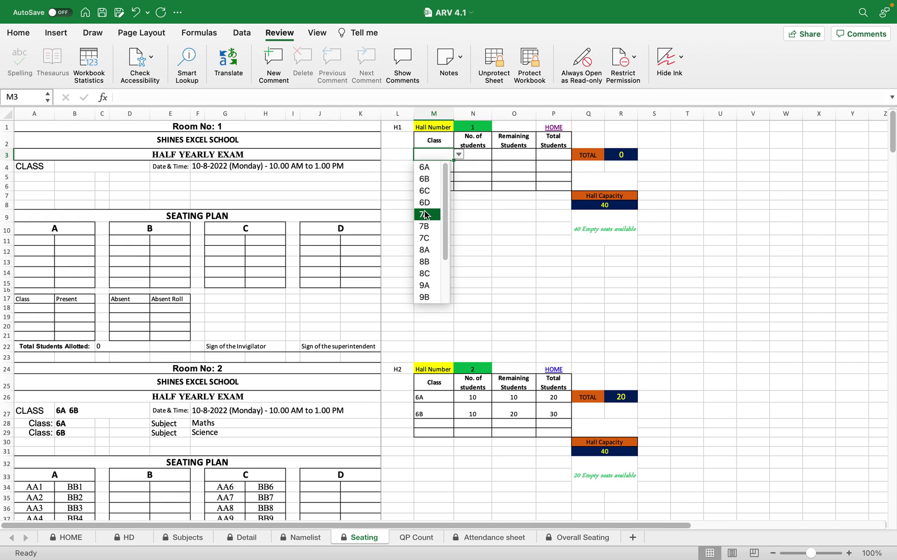
pyautogui.click(426, 168)
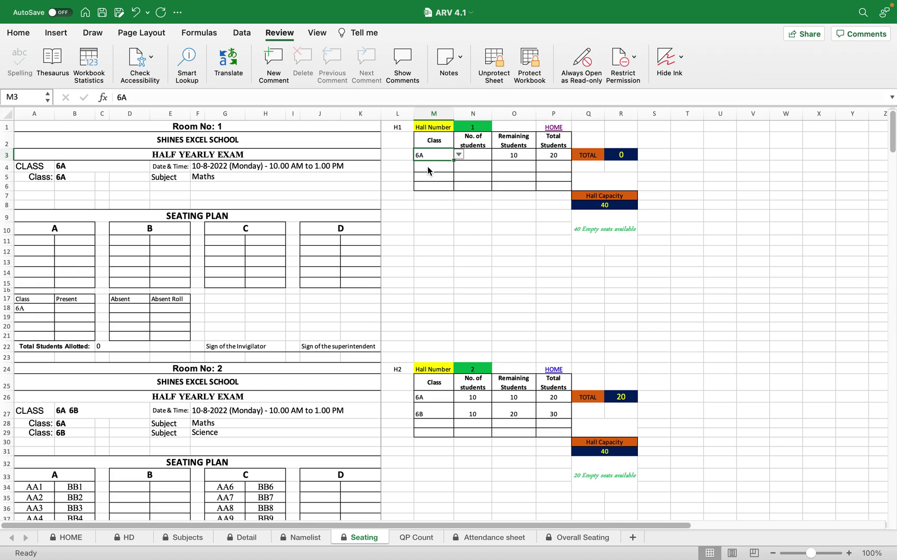
pyautogui.click(464, 154)
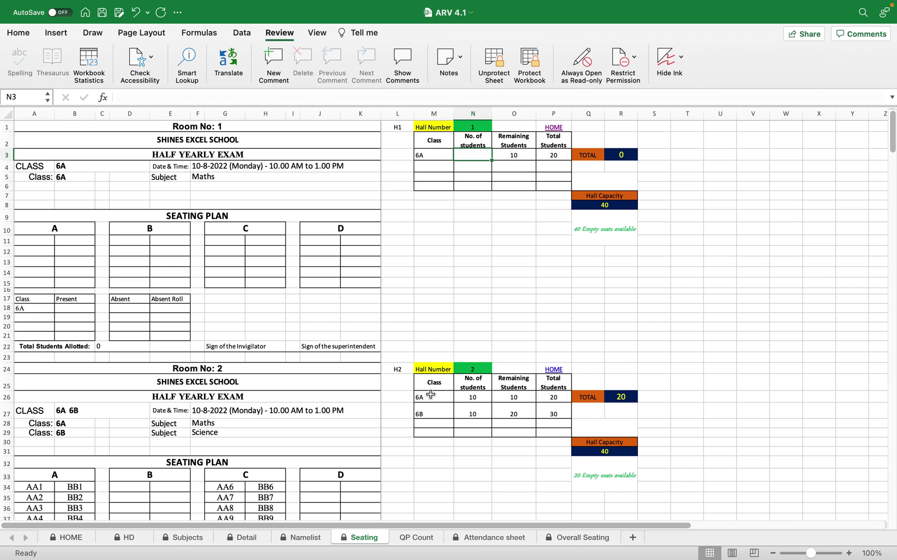
pyautogui.moveTo(430, 394); pyautogui.dragTo(474, 414)
pyautogui.press('Delete')
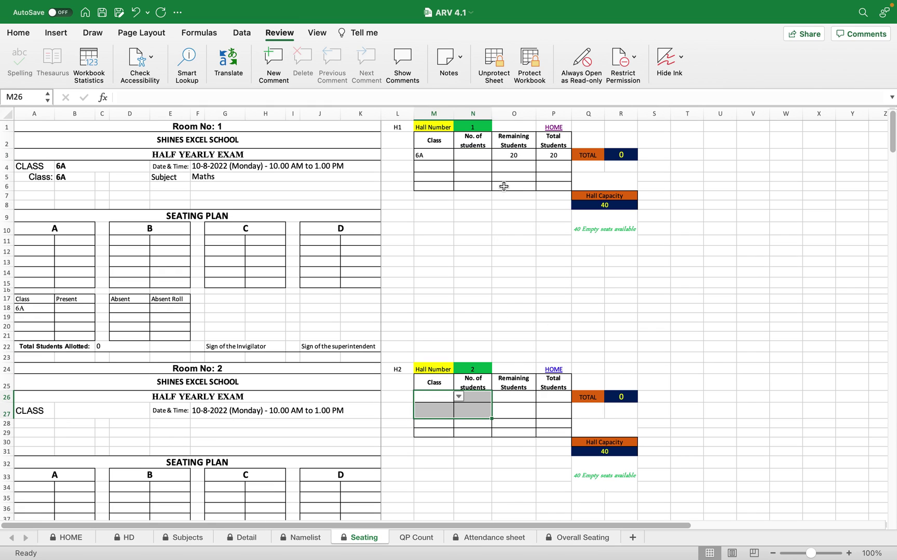
# - Enter 10 students of 6A in Hall 1 and check Remaining drops to 10
pyautogui.click(554, 155)
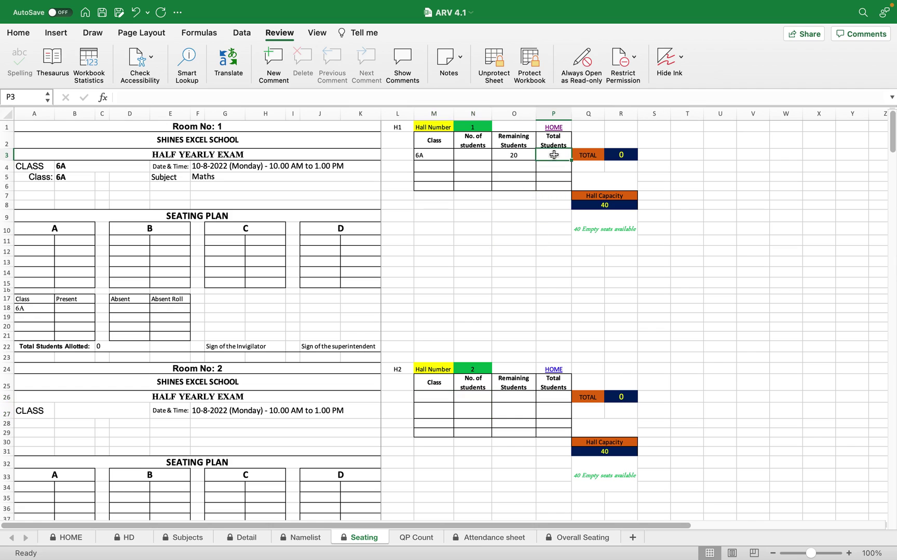
pyautogui.click(515, 155)
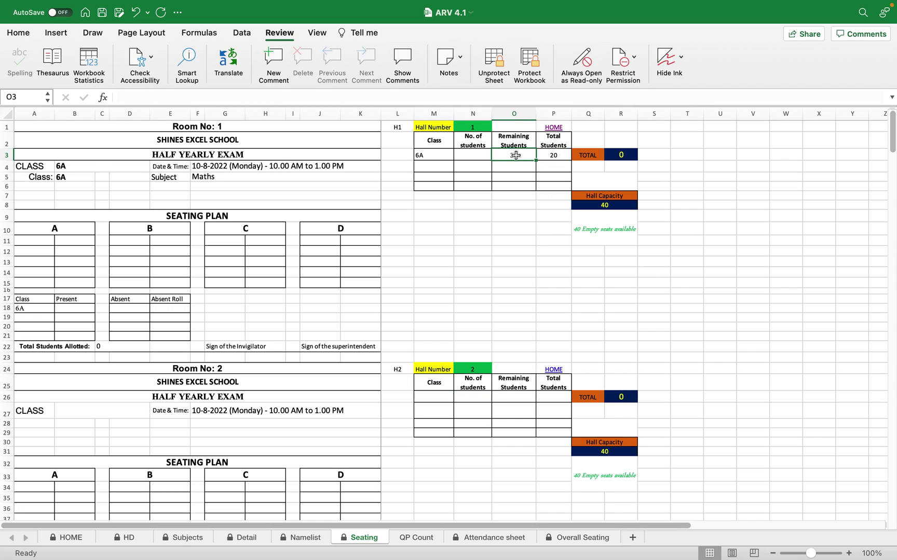
pyautogui.click(461, 154)
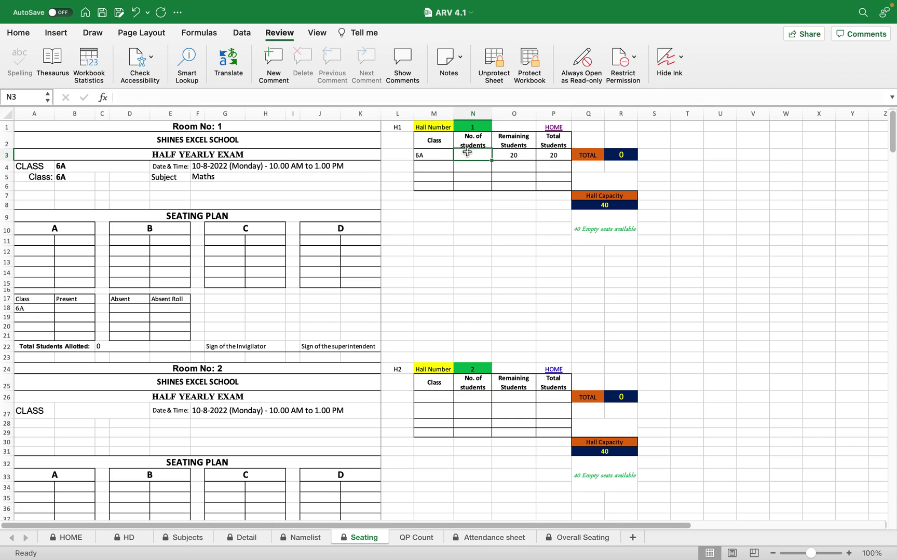
pyautogui.write('10')
pyautogui.press('Return')
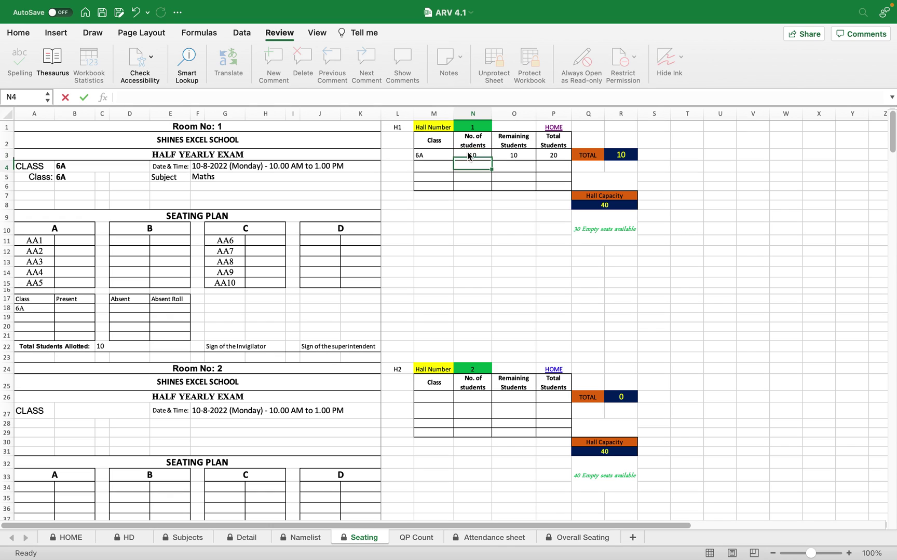
pyautogui.click(516, 156)
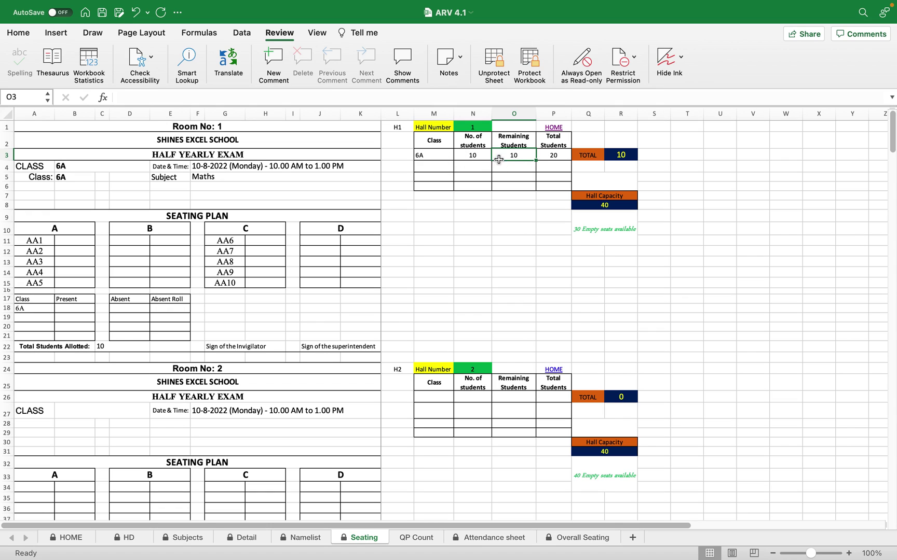
pyautogui.click(433, 396)
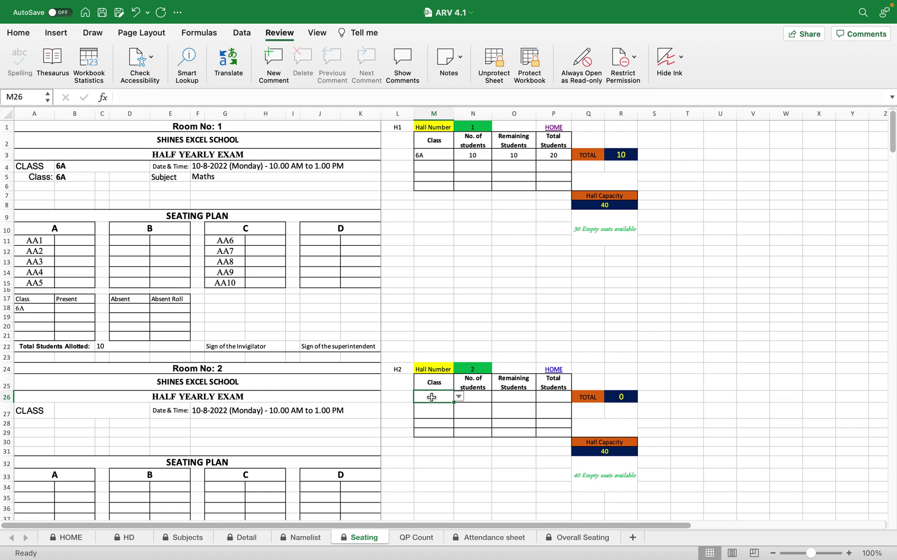
# - Pick 6A as Hall 2's class with 10 students, leaving 0 remaining
pyautogui.click(459, 397)
pyautogui.click(425, 408)
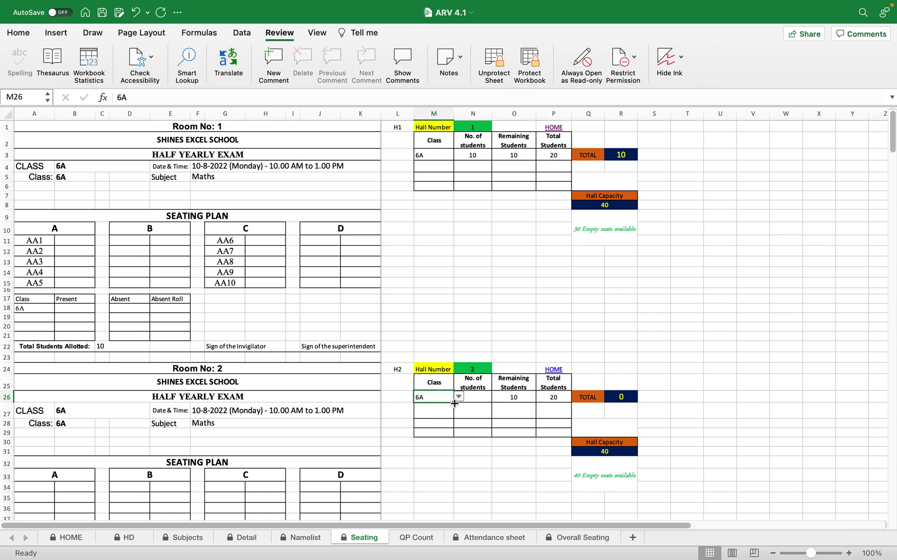
pyautogui.click(474, 396)
pyautogui.write('10')
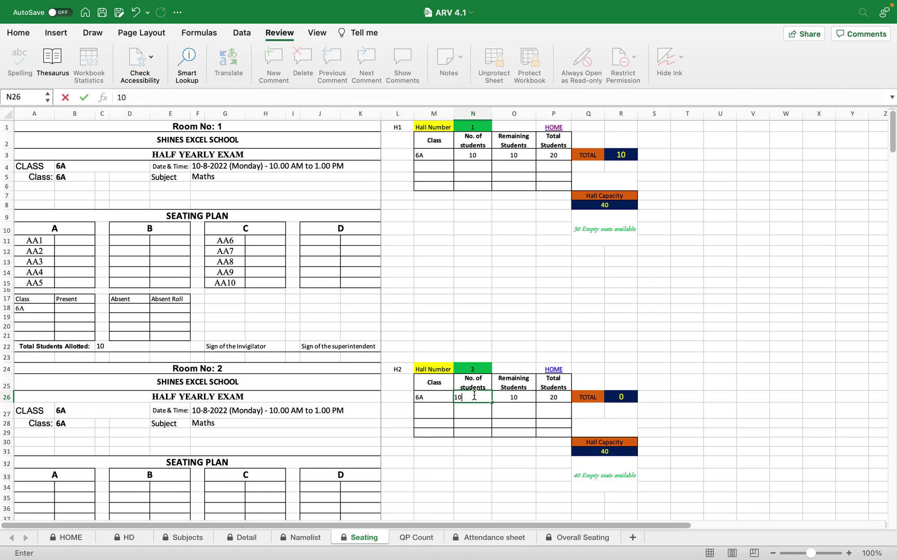
pyautogui.press('Return')
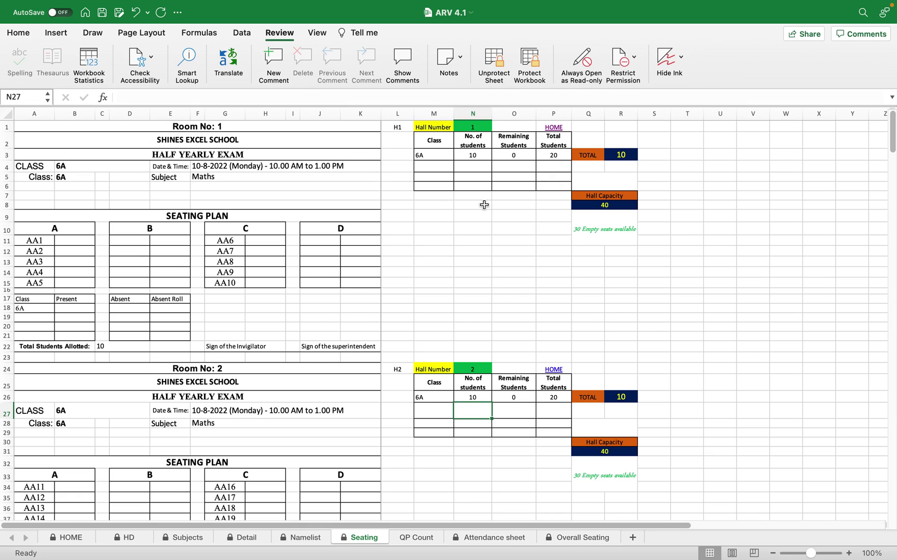
pyautogui.click(598, 235)
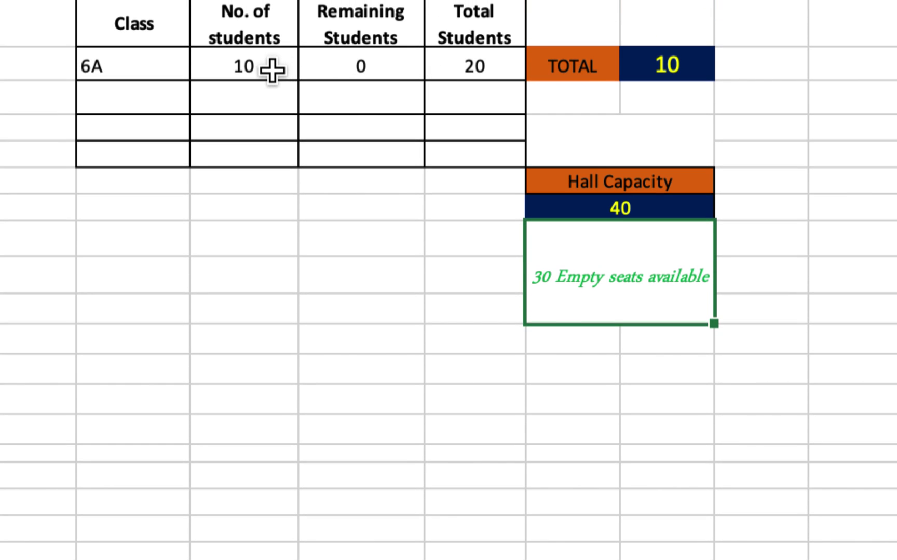
# - Add class 6B with 10 students to Hall 1, bringing the total to 20
pyautogui.click(269, 9)
pyautogui.click(151, 97)
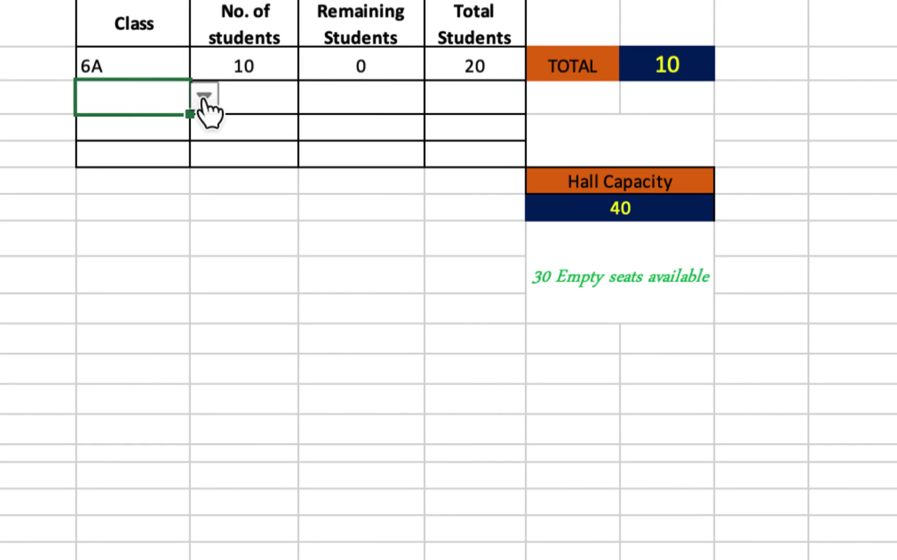
pyautogui.click(197, 101)
pyautogui.click(126, 169)
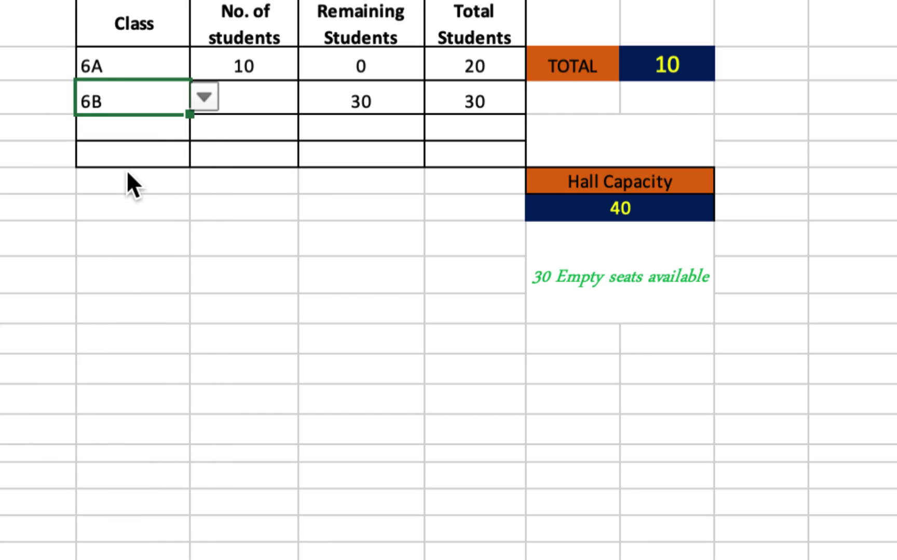
pyautogui.click(247, 98)
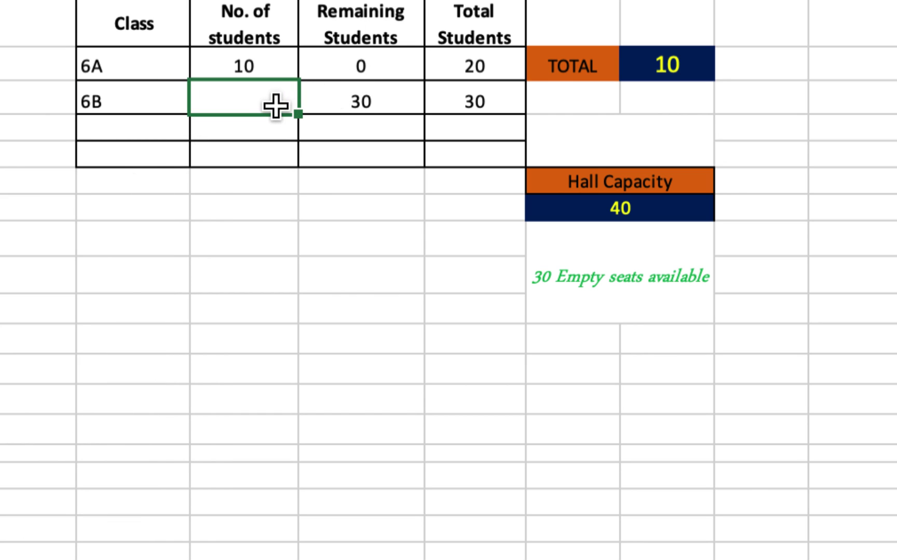
pyautogui.write('10')
pyautogui.press('Return')
pyautogui.click(587, 267)
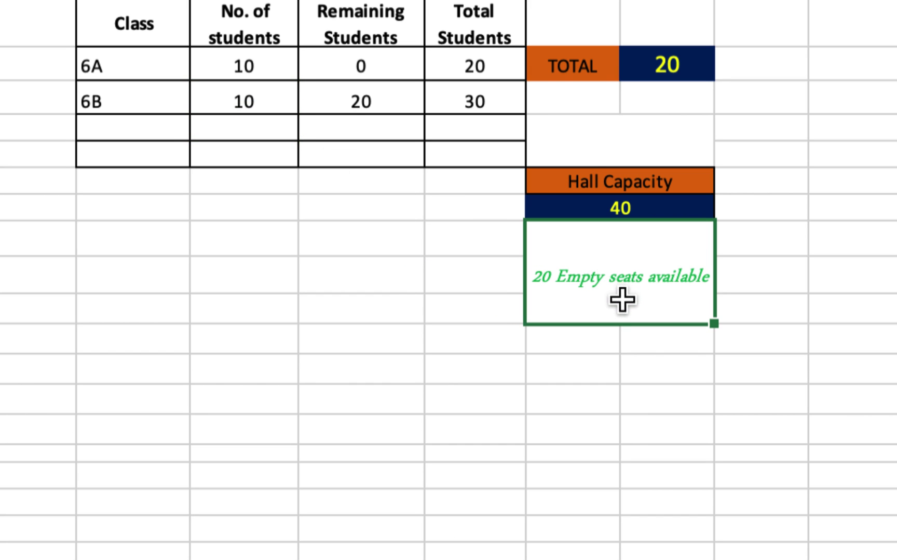
pyautogui.click(680, 58)
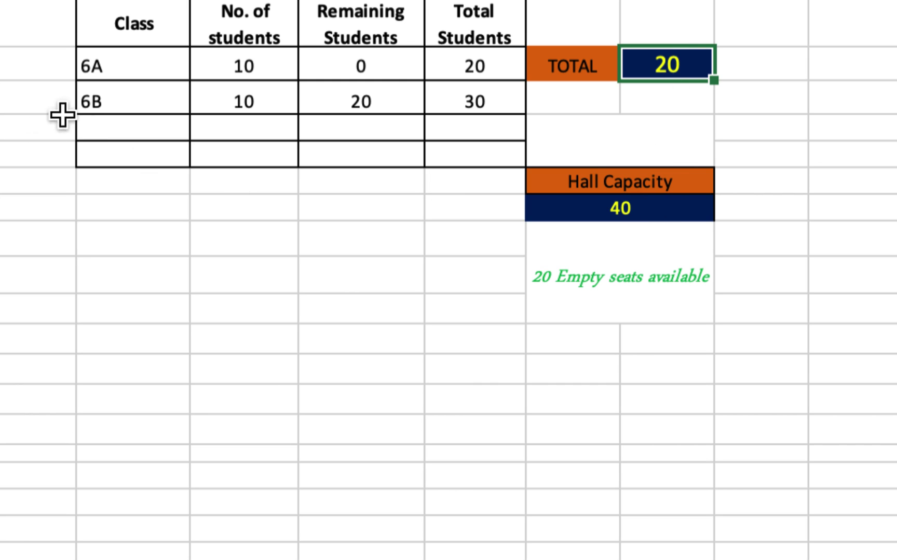
# - Add class 6C with 10 students to Hall 1's third row
pyautogui.click(133, 127)
pyautogui.click(202, 127)
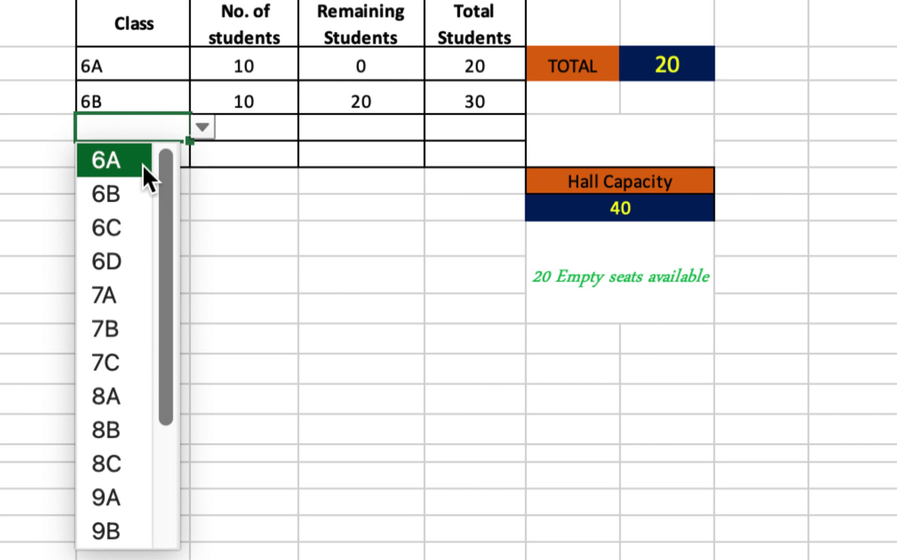
pyautogui.click(103, 231)
pyautogui.click(251, 125)
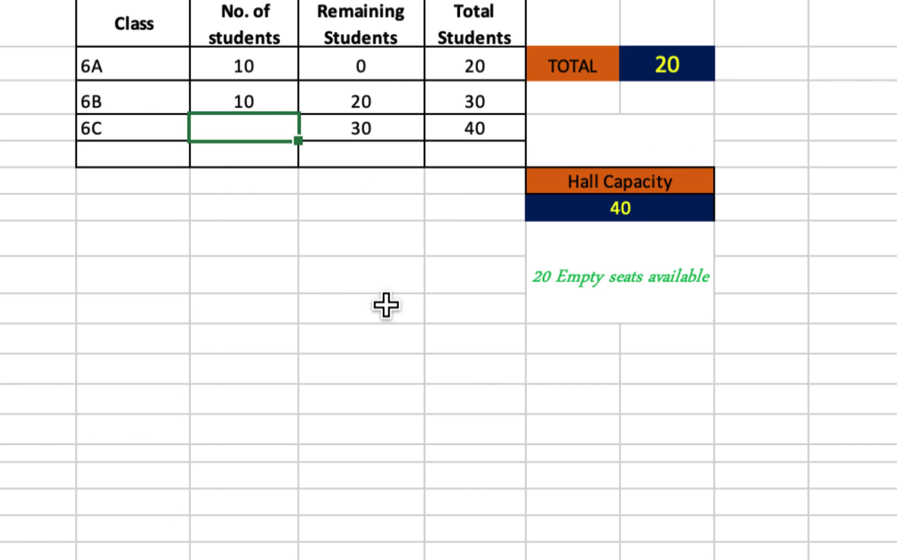
pyautogui.write('10')
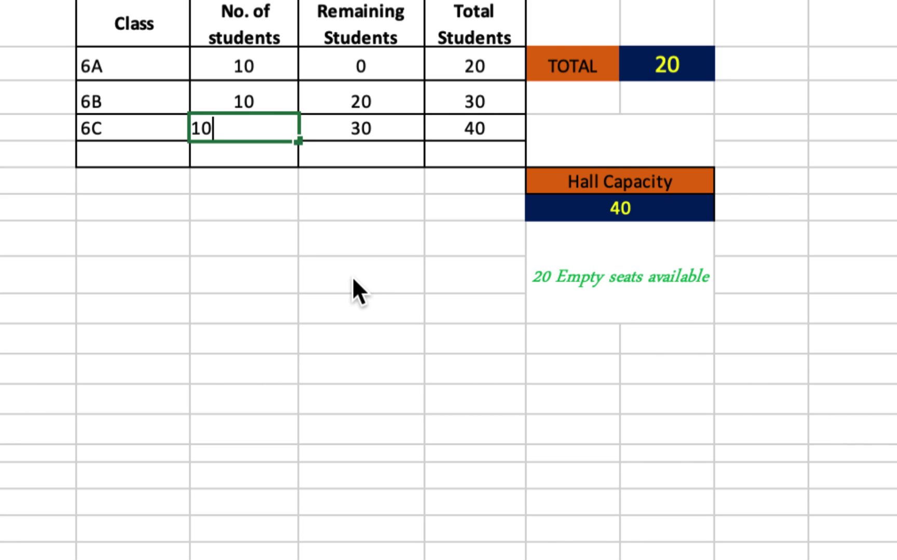
pyautogui.press('Return')
# - Add class 7A with 10 students, showing the All Seats Occupied message
pyautogui.click(150, 153)
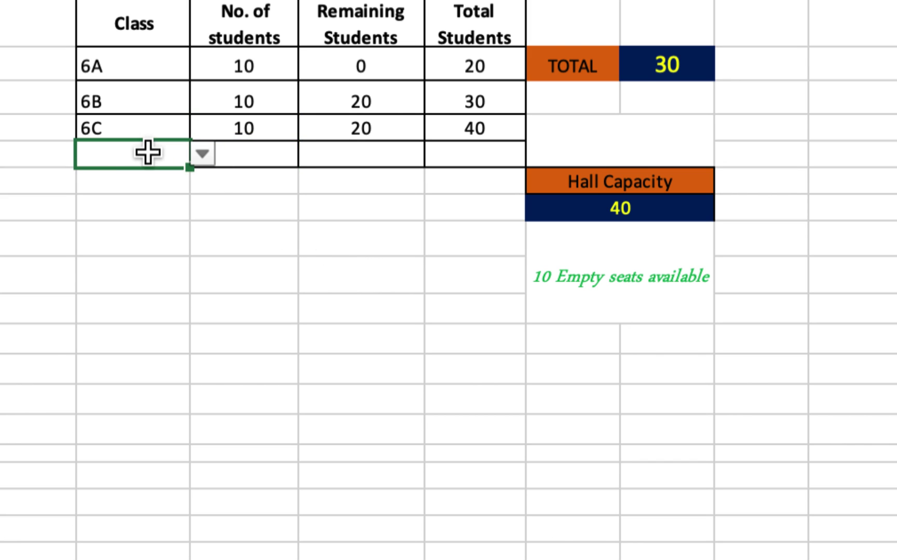
pyautogui.click(202, 154)
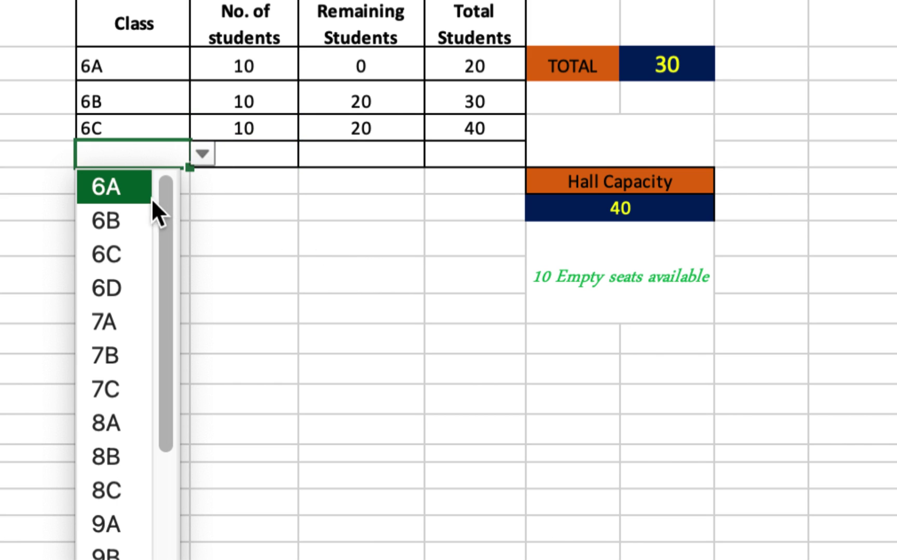
pyautogui.click(113, 319)
pyautogui.click(242, 153)
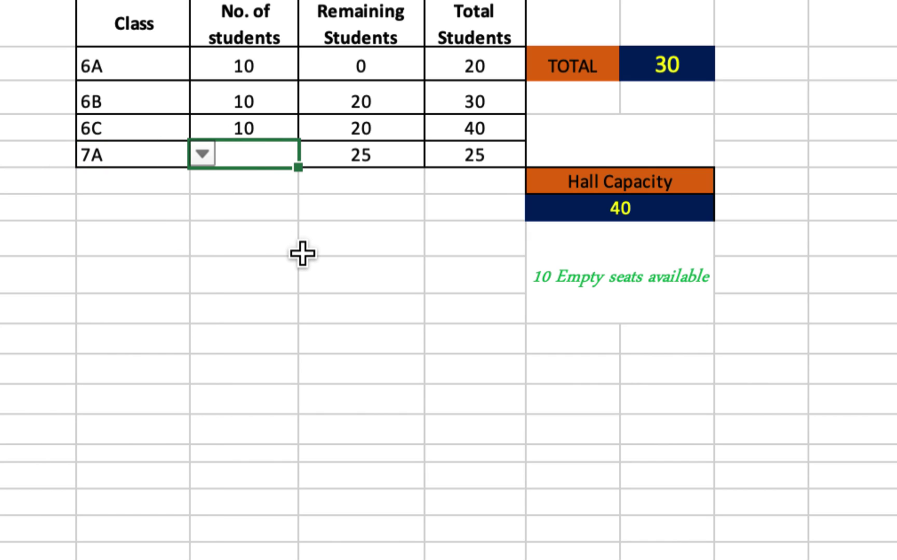
pyautogui.write('10')
pyautogui.press('Return')
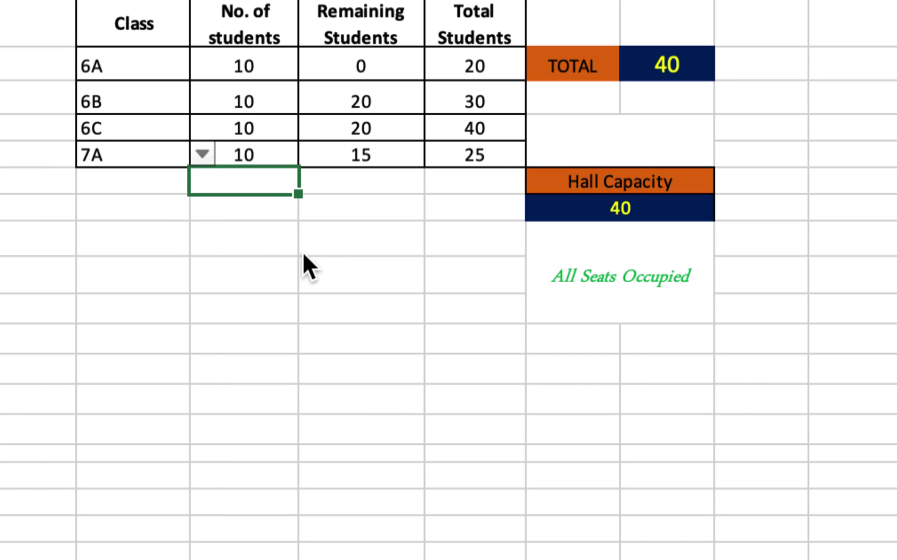
pyautogui.click(621, 283)
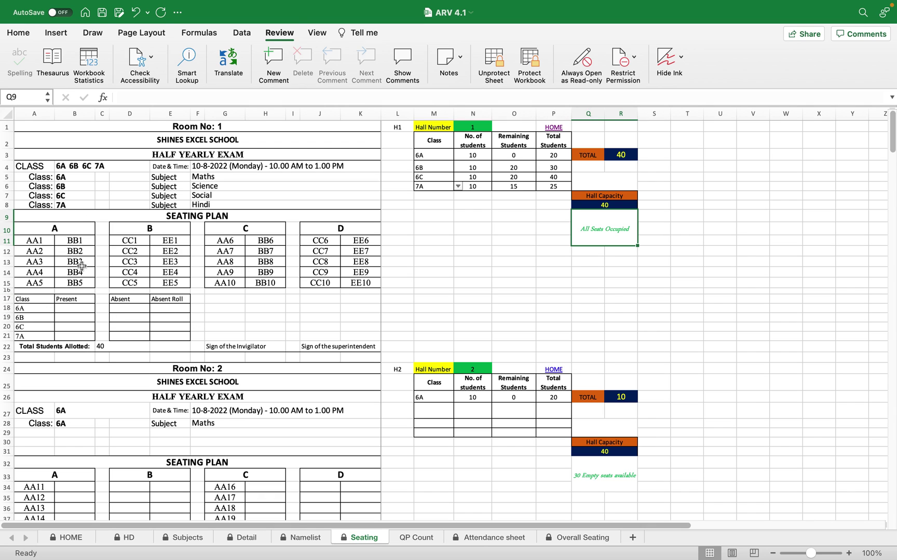
pyautogui.moveTo(39, 241); pyautogui.dragTo(378, 285)
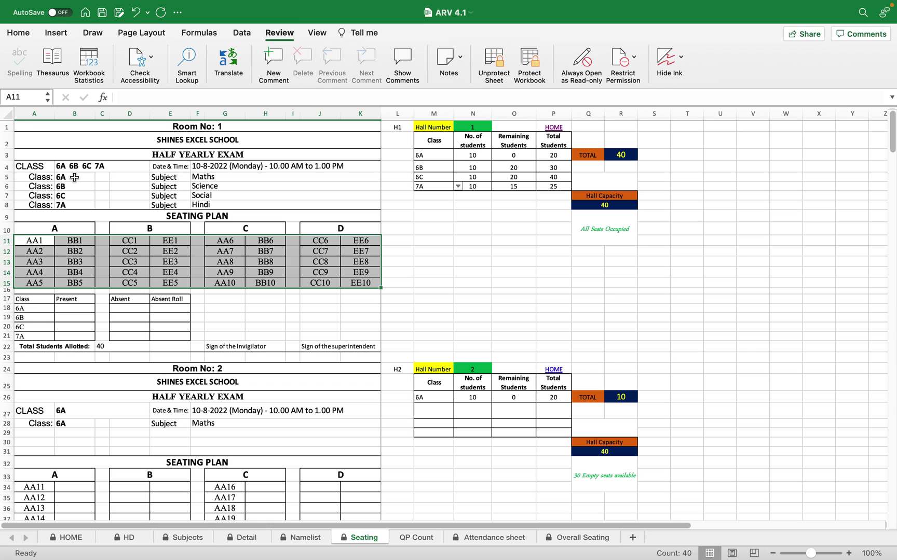
pyautogui.moveTo(74, 177); pyautogui.dragTo(75, 205)
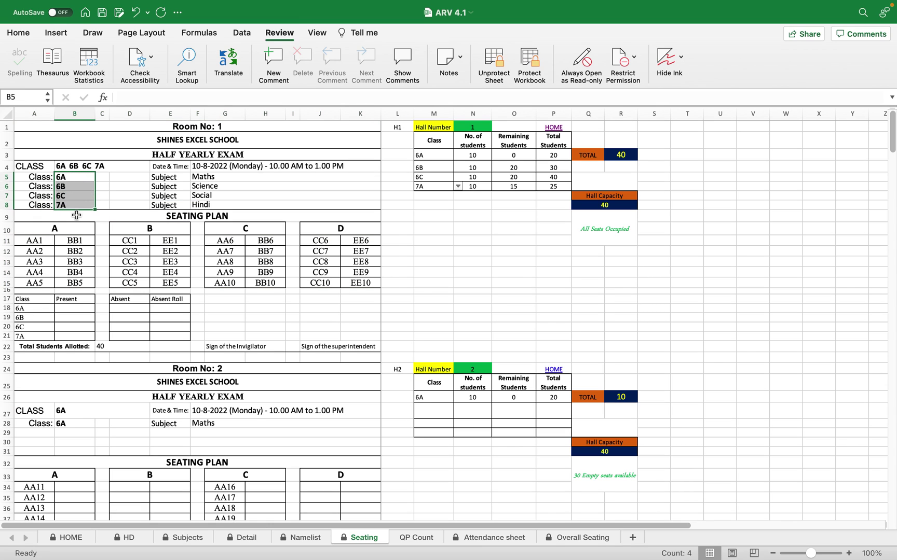
pyautogui.moveTo(202, 175); pyautogui.dragTo(207, 202)
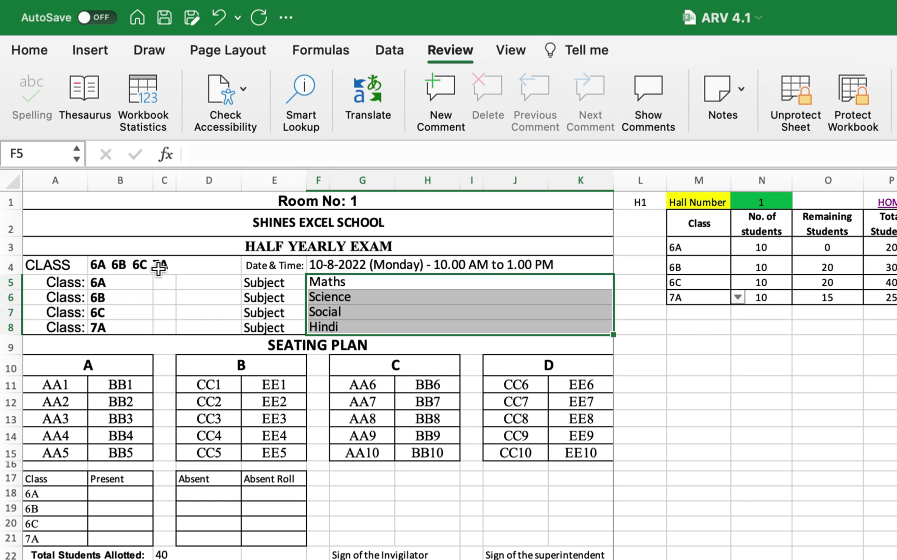
pyautogui.click(120, 264)
pyautogui.scroll(-5, 203, 311)
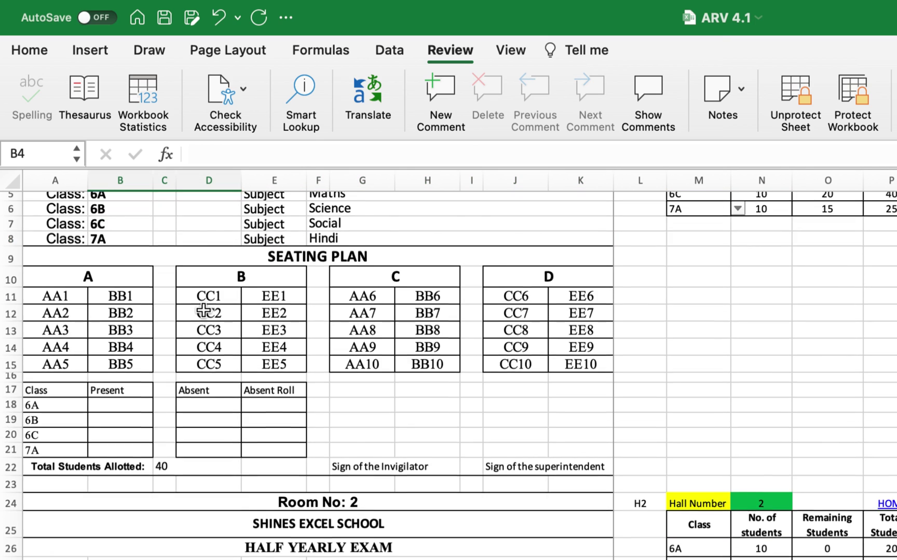
pyautogui.scroll(-5, 241, 300)
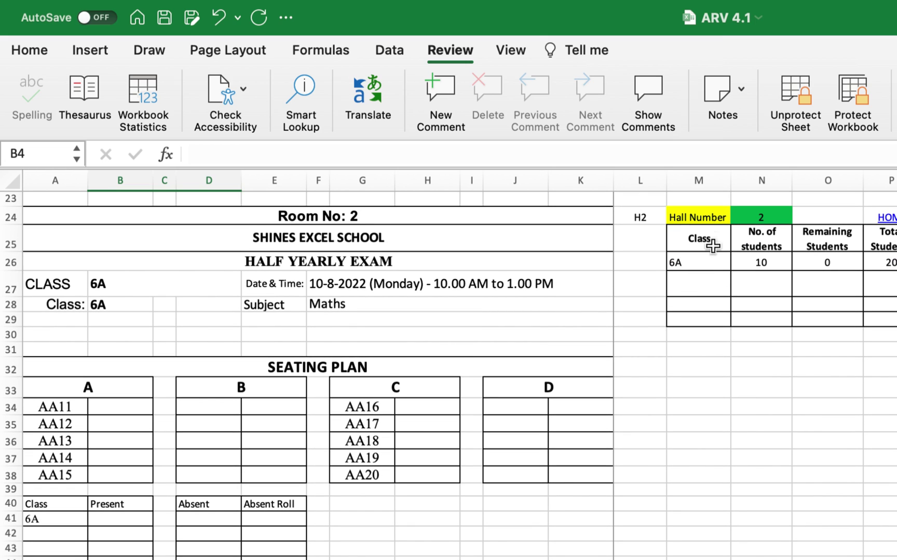
# - In hall 2's second row, pick class 6B with 10 students
pyautogui.click(116, 304)
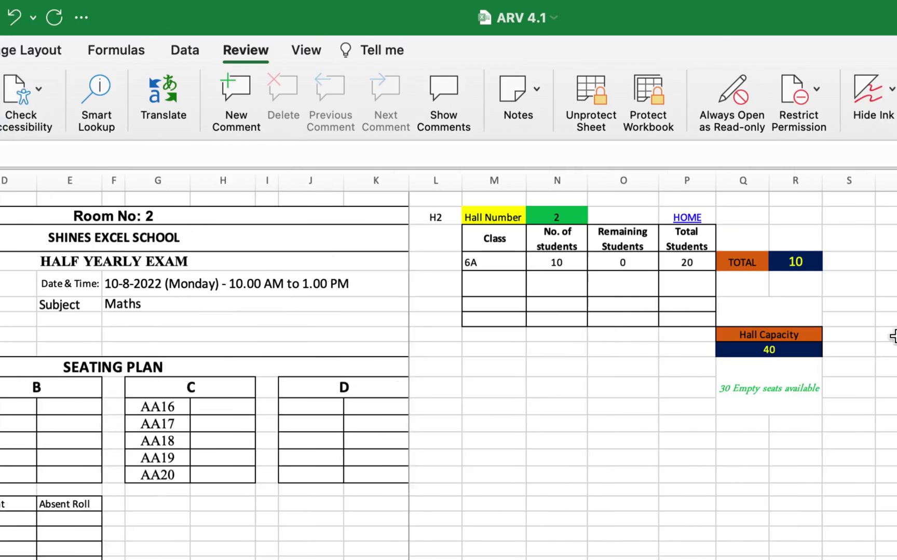
pyautogui.click(444, 288)
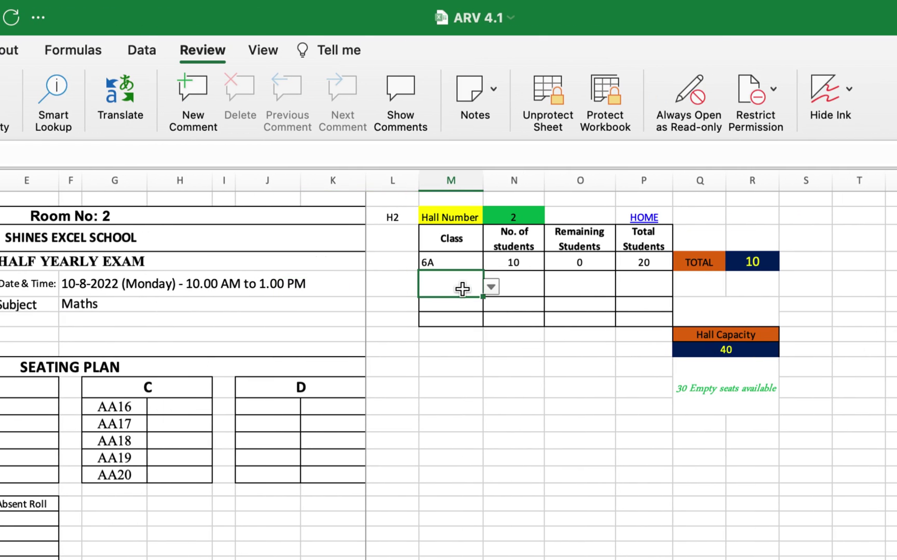
pyautogui.click(490, 288)
pyautogui.click(436, 328)
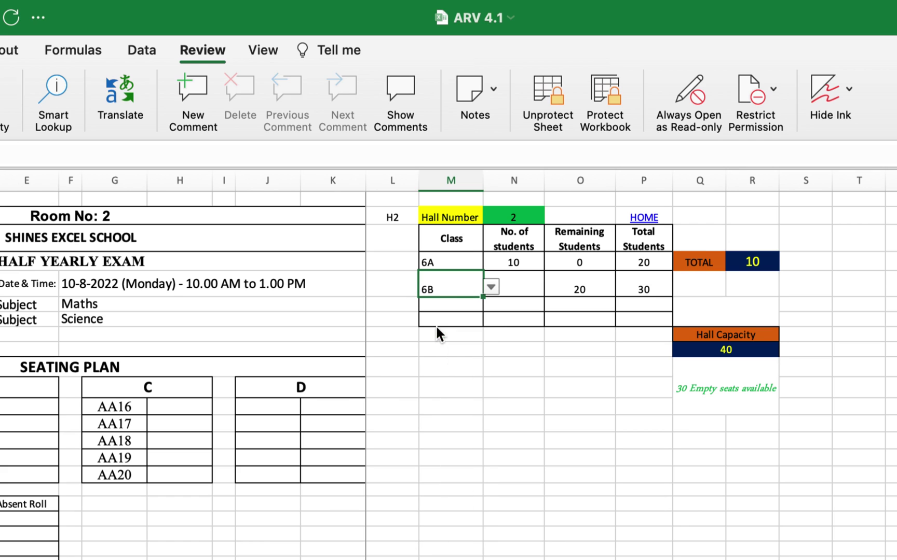
pyautogui.click(540, 286)
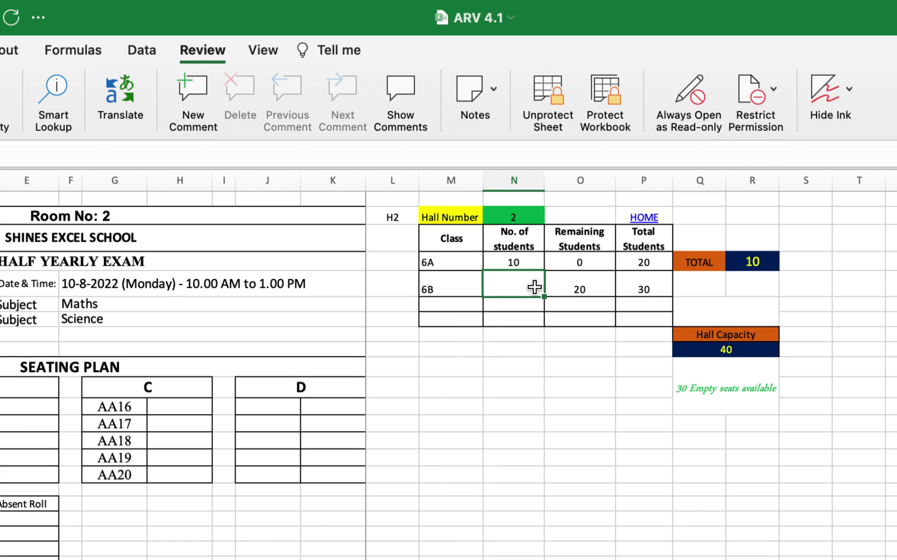
pyautogui.write('10')
pyautogui.press('Return')
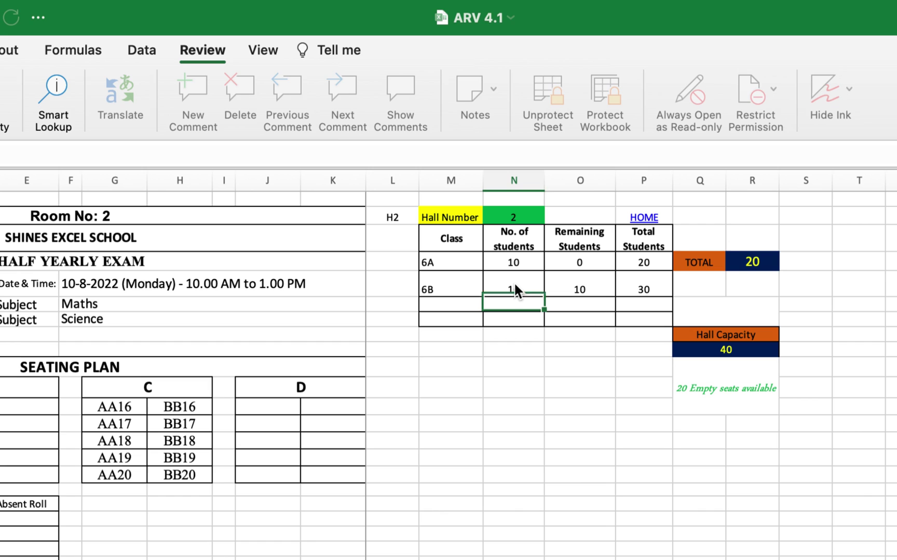
# - In hall 2's third row, pick class 7A with 10 students
pyautogui.click(452, 304)
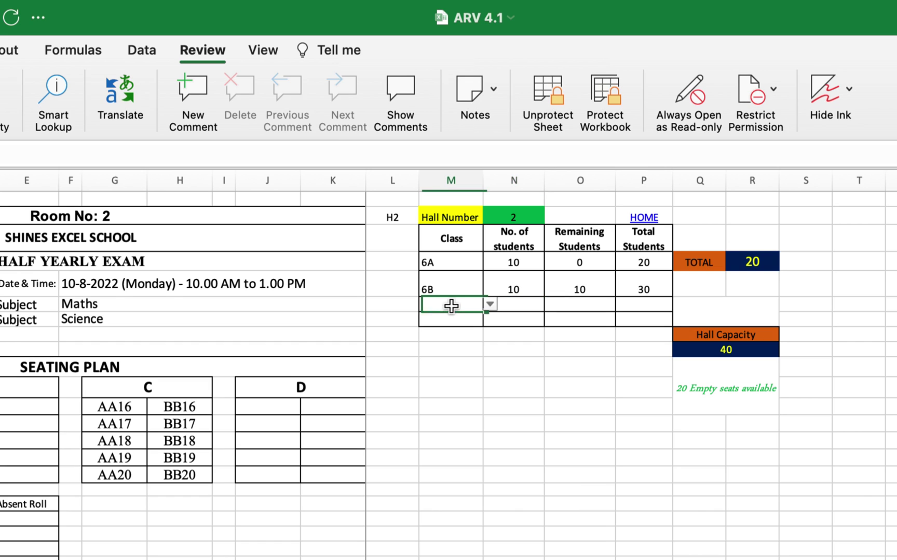
pyautogui.click(490, 304)
pyautogui.click(451, 400)
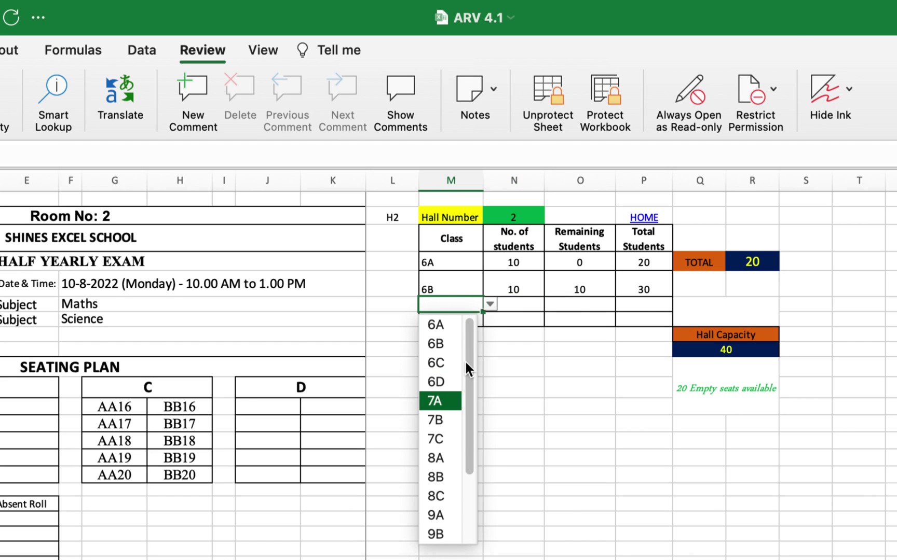
pyautogui.click(528, 305)
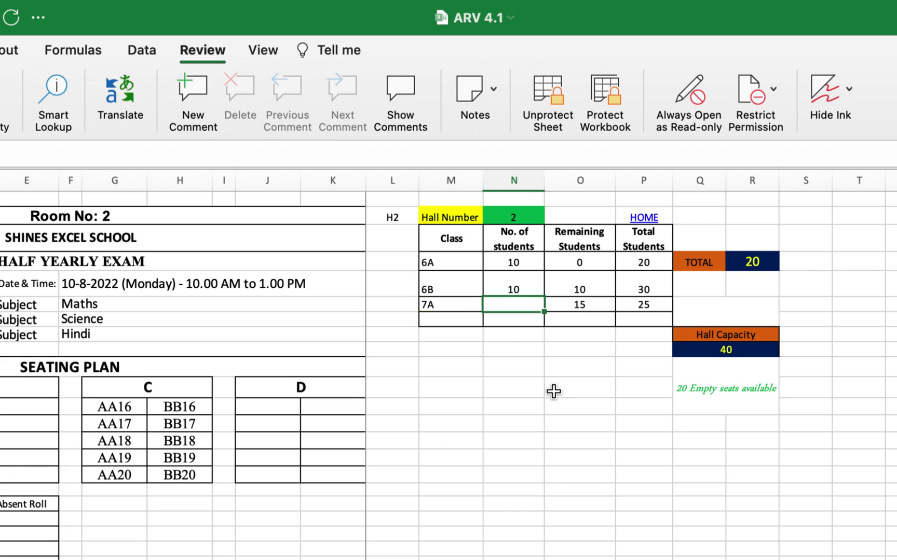
pyautogui.write('10')
pyautogui.press('Return')
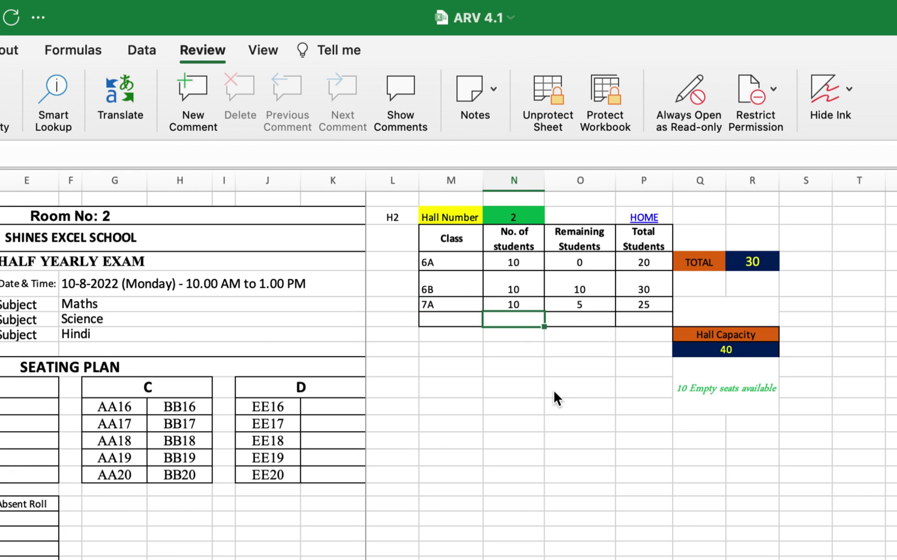
# - In hall 2's fourth row, pick class 6D with 10 students
pyautogui.click(490, 319)
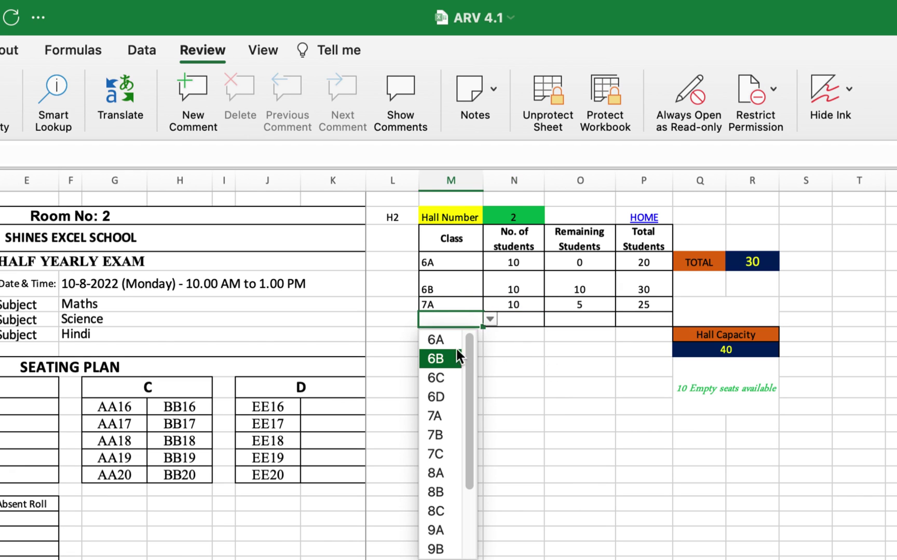
pyautogui.click(440, 397)
pyautogui.click(532, 320)
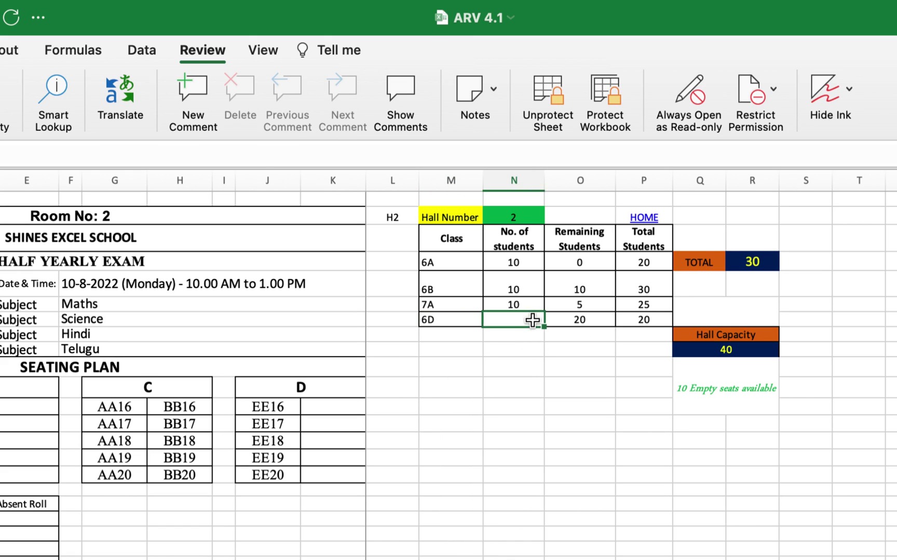
pyautogui.write('10')
pyautogui.press('Return')
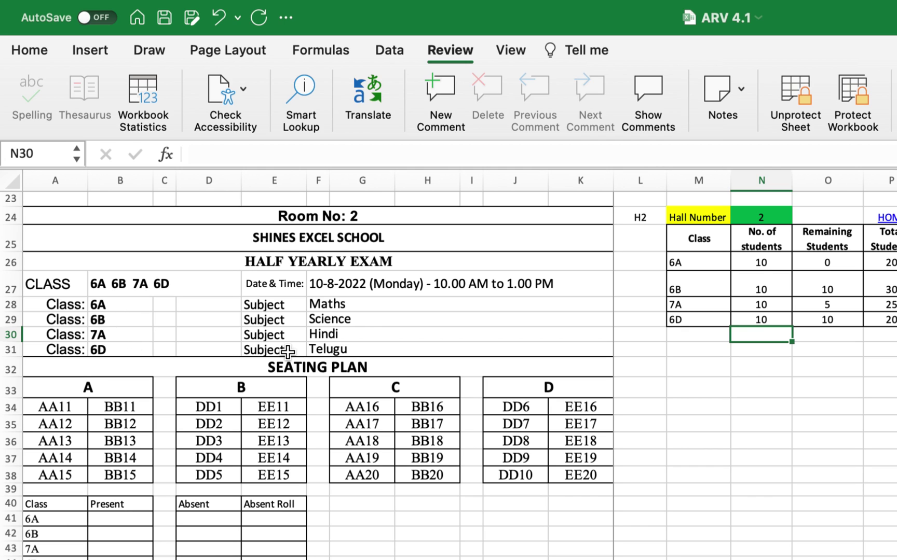
pyautogui.scroll(-4, 362, 400)
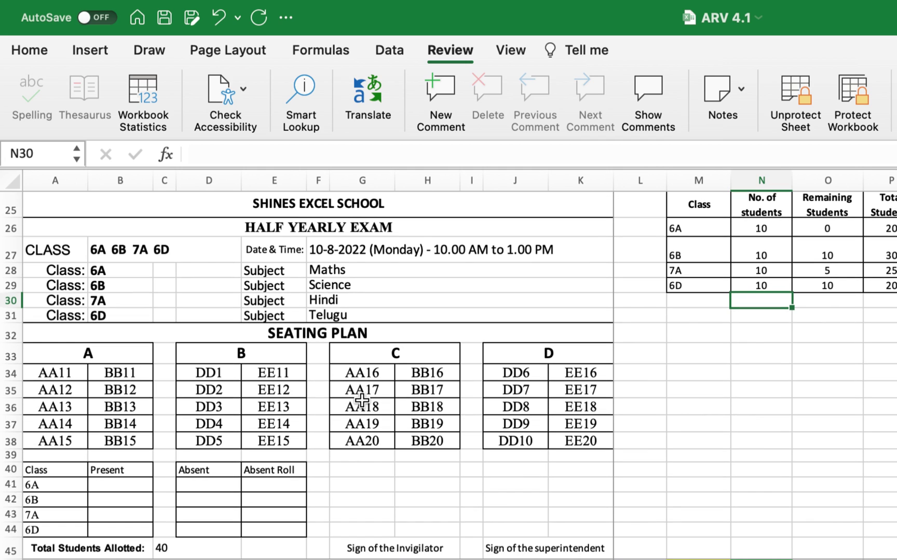
pyautogui.scroll(-7, 472, 408)
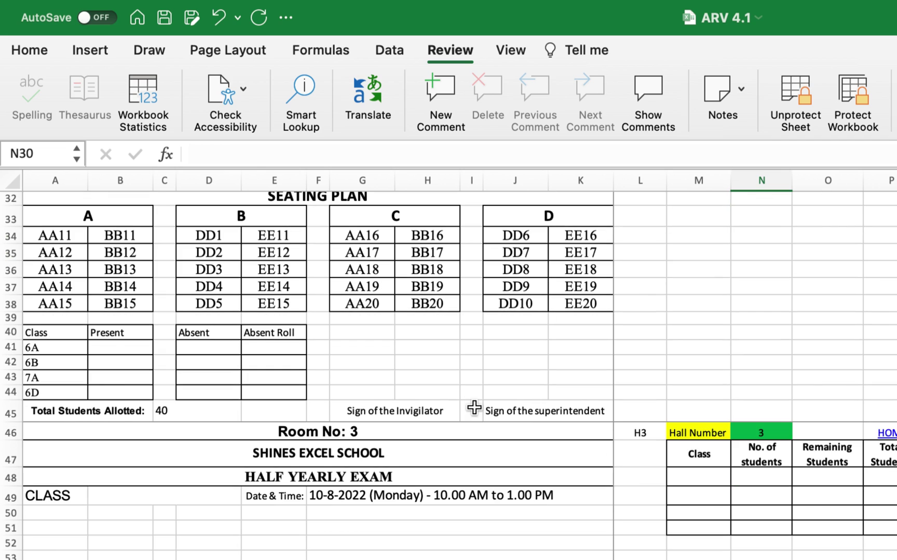
pyautogui.click(177, 371)
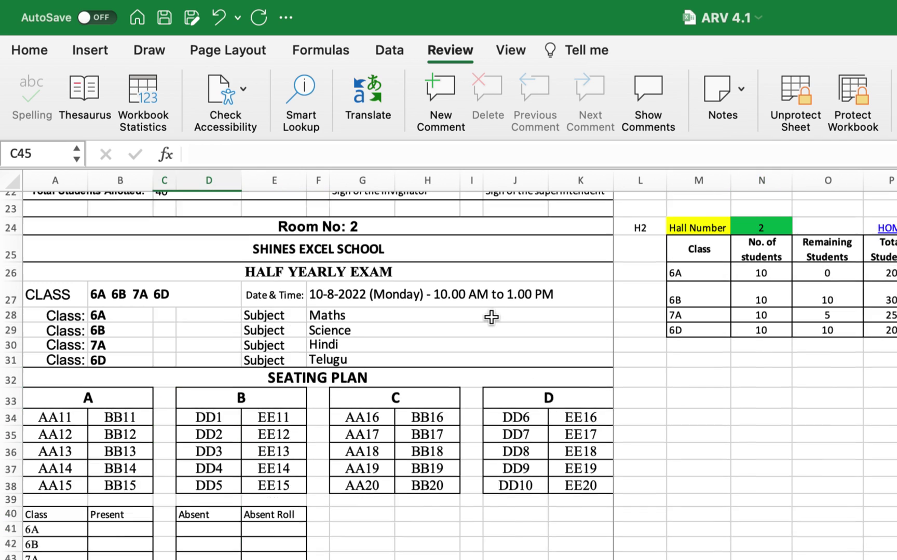
pyautogui.scroll(20, 490, 318)
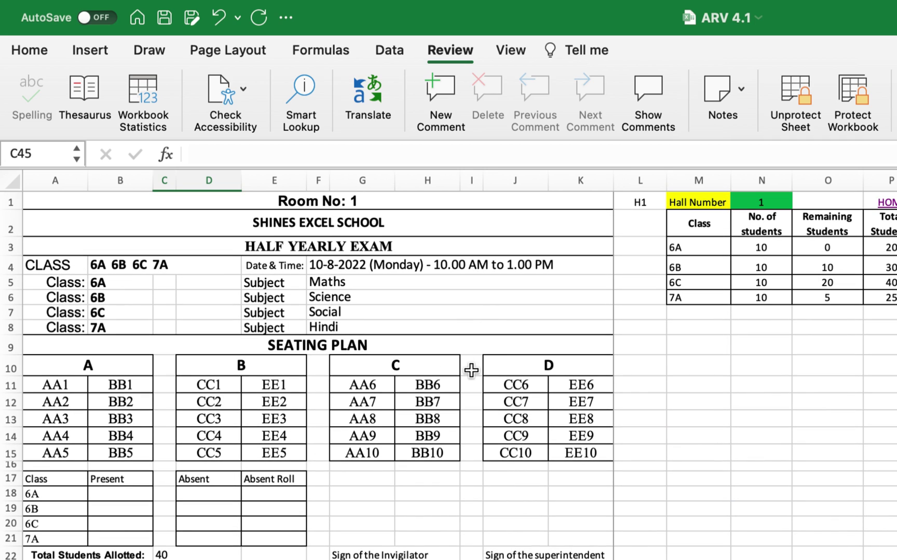
pyautogui.click(23, 55)
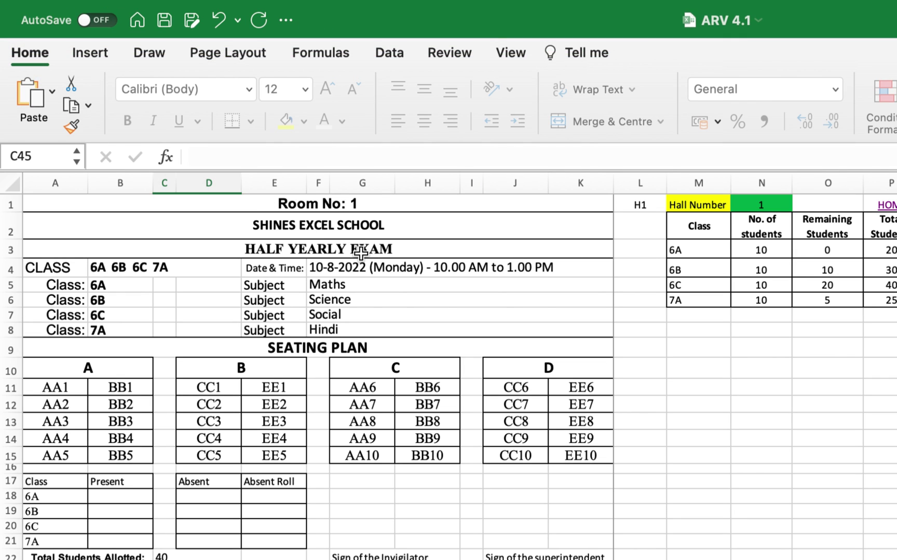
# - Print only page 1 of the seating sheet to a PDF opened in Preview
pyautogui.press('super+p')
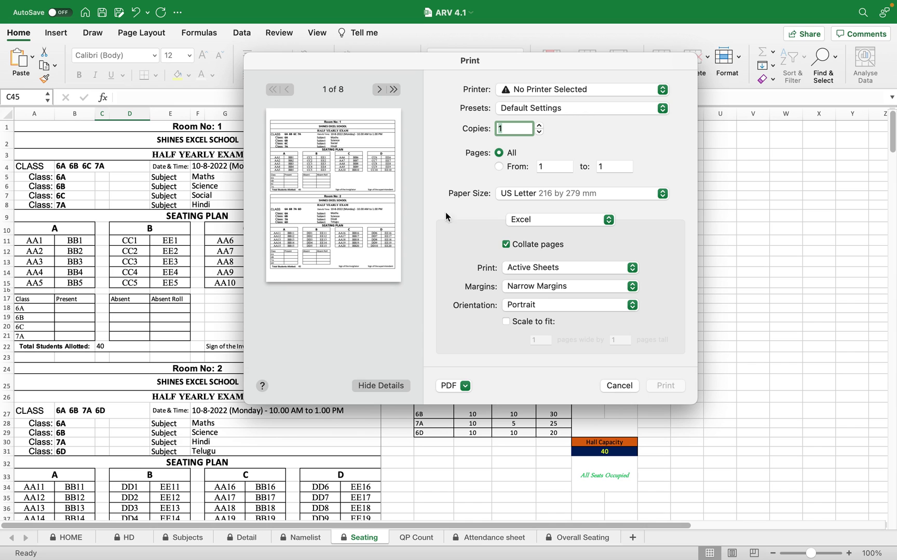
pyautogui.moveTo(473, 62); pyautogui.dragTo(297, 130)
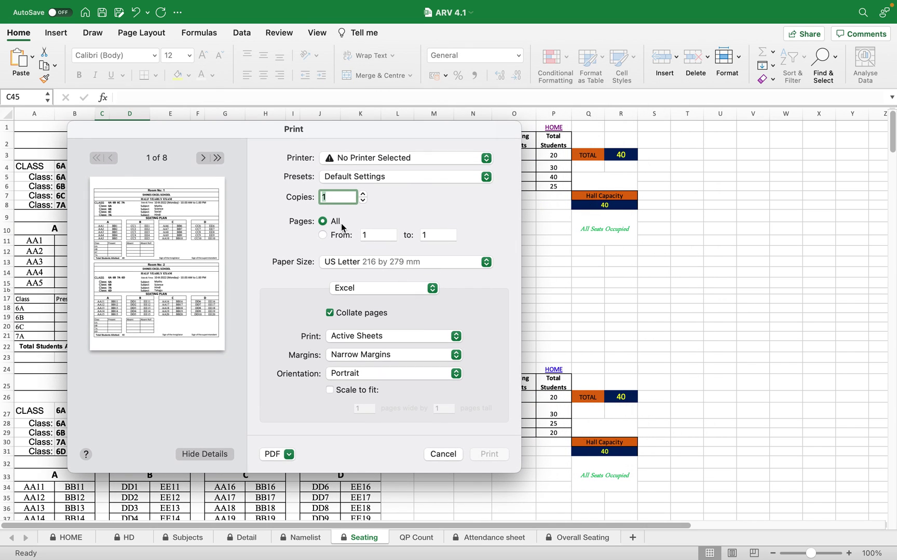
pyautogui.click(323, 235)
pyautogui.click(437, 236)
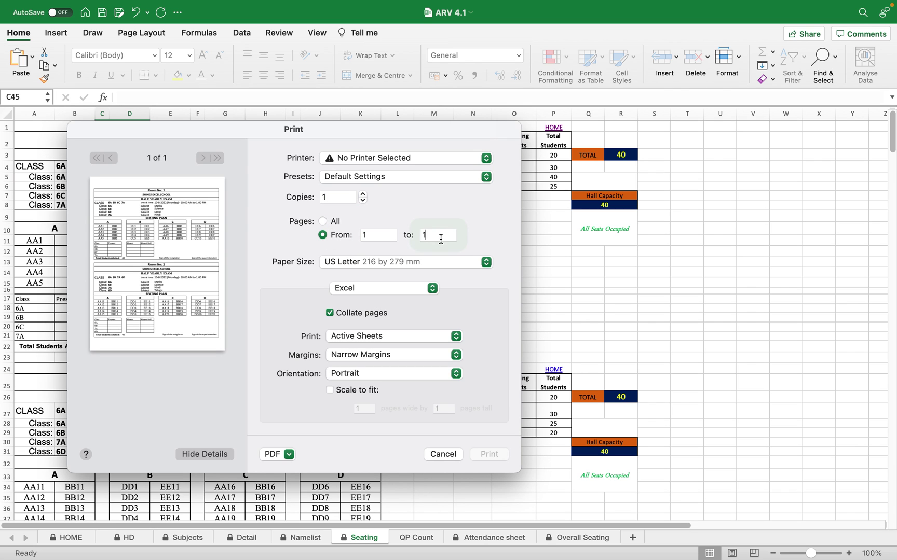
pyautogui.click(288, 454)
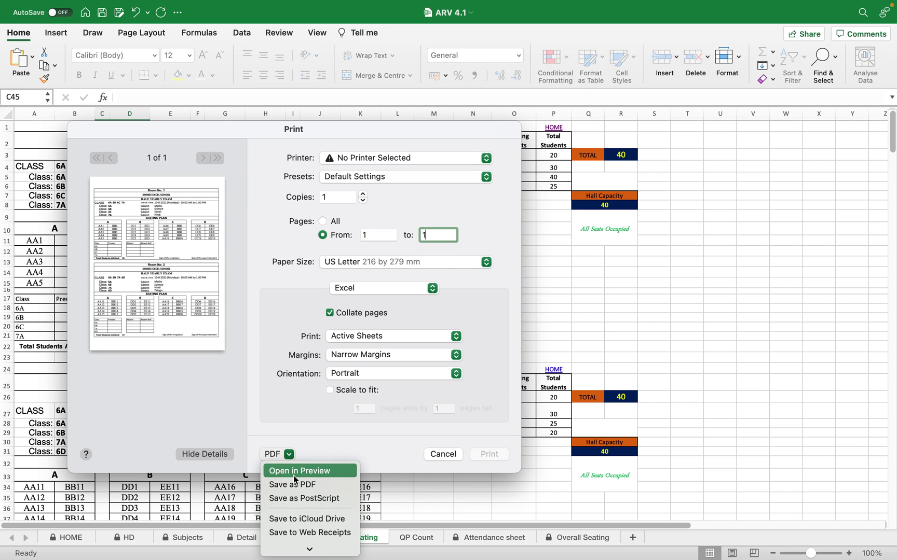
pyautogui.click(294, 473)
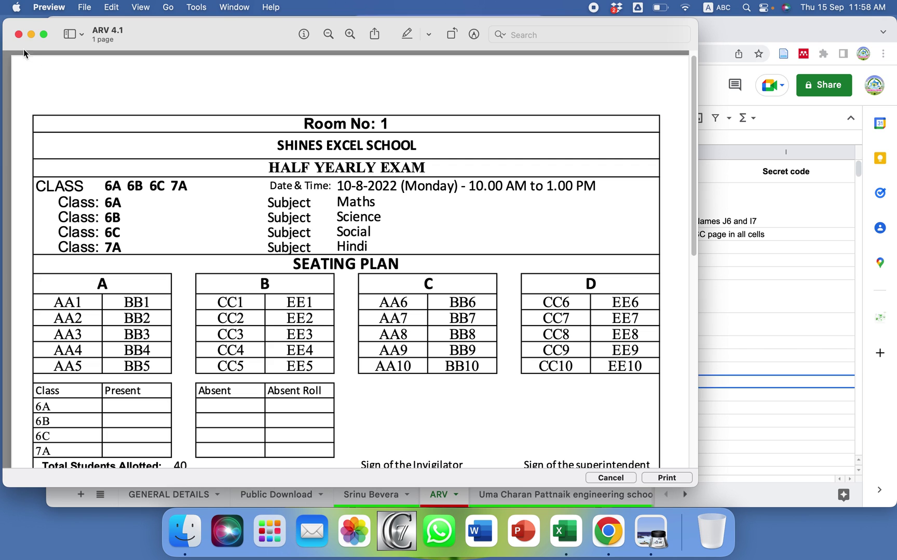
# - View the seating-plan PDF full screen, cancel it, and return to Excel's HOME sheet
pyautogui.click(43, 34)
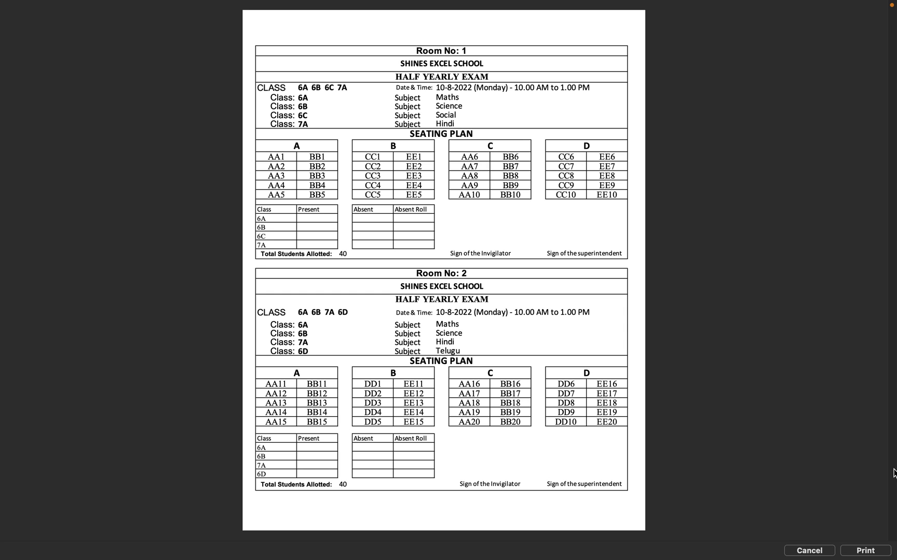
pyautogui.click(813, 554)
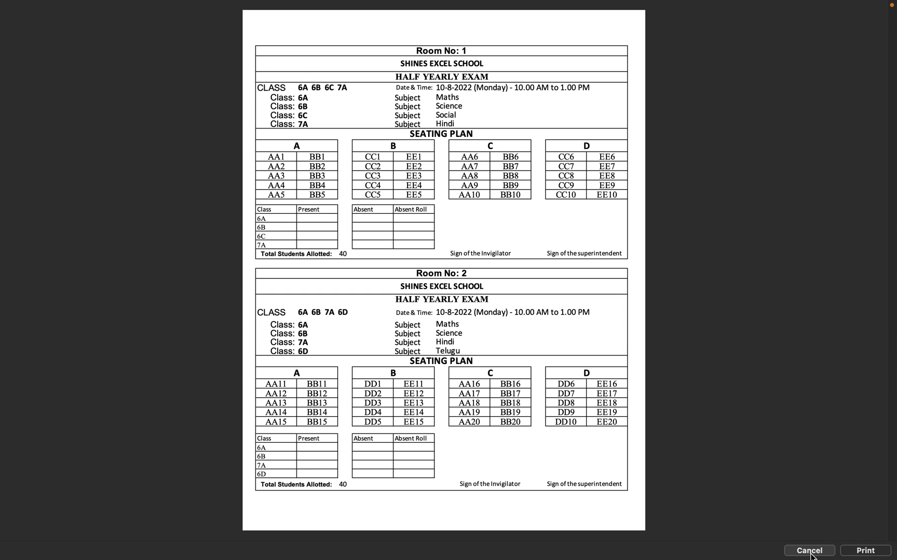
pyautogui.click(586, 541)
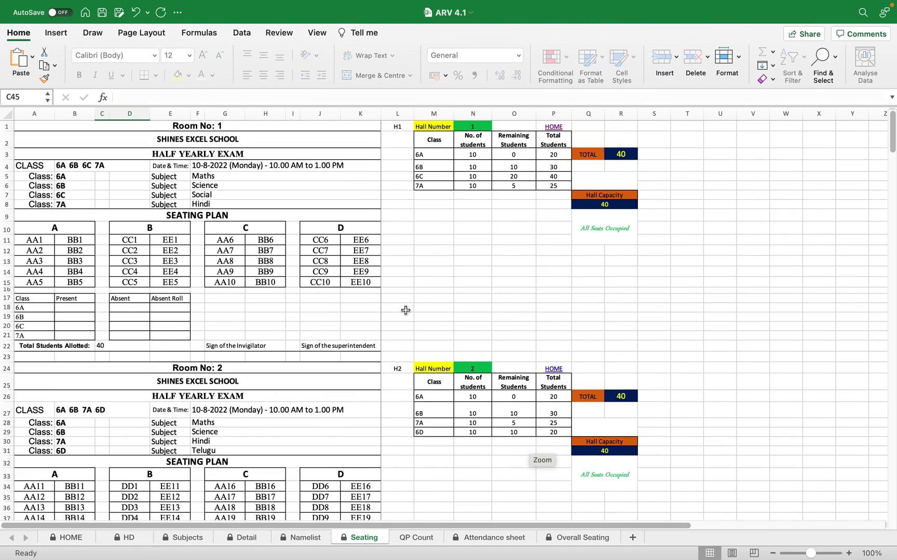
pyautogui.click(554, 128)
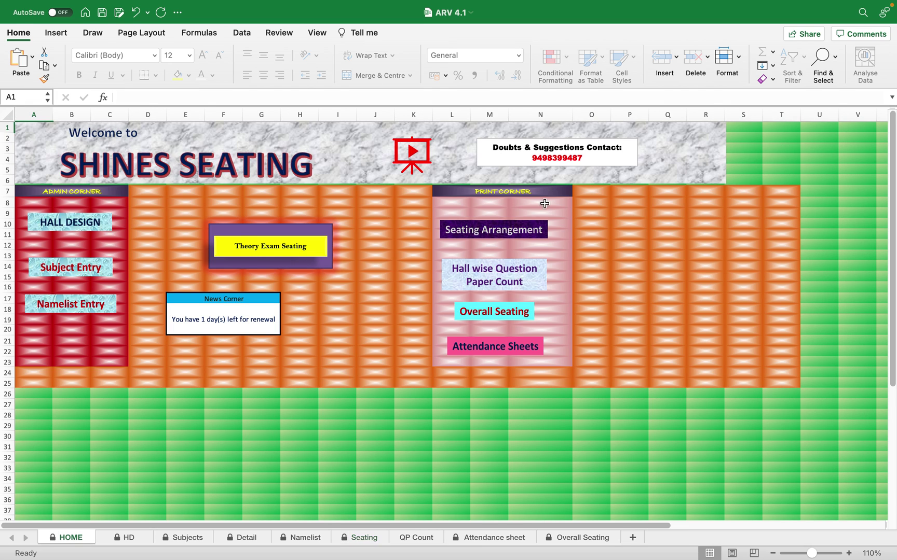
# - Go to the Attendance sheet and scroll through its candidate lists
pyautogui.click(500, 348)
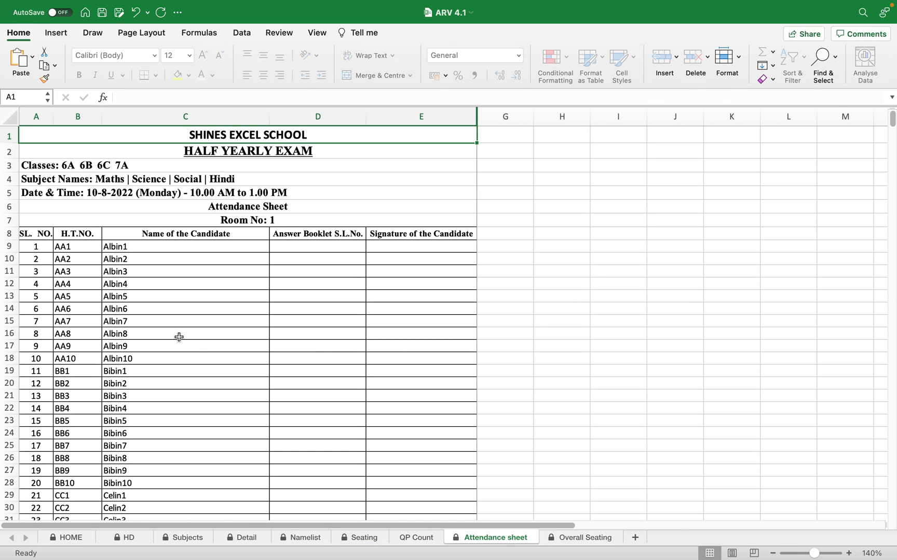
pyautogui.scroll(-4, 179, 338)
pyautogui.scroll(-11, 179, 338)
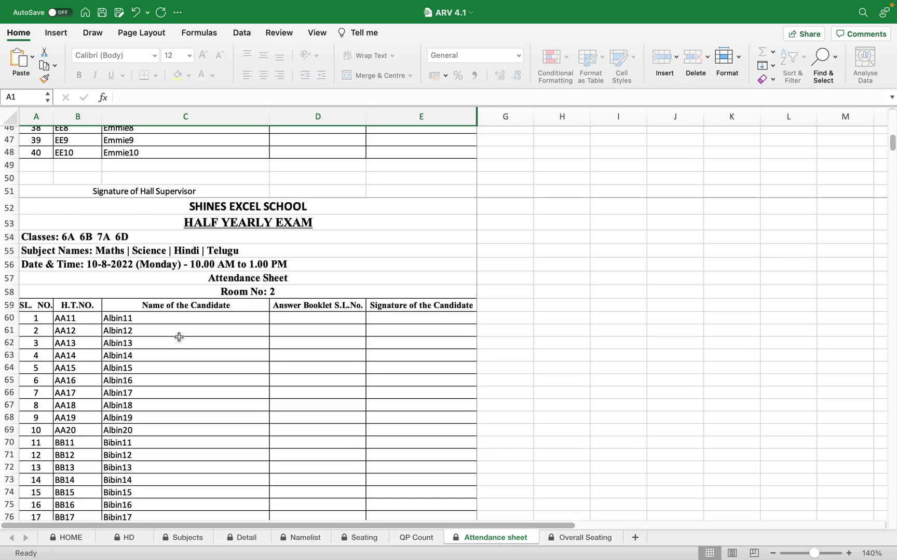
pyautogui.scroll(-10, 179, 337)
pyautogui.scroll(7, 179, 337)
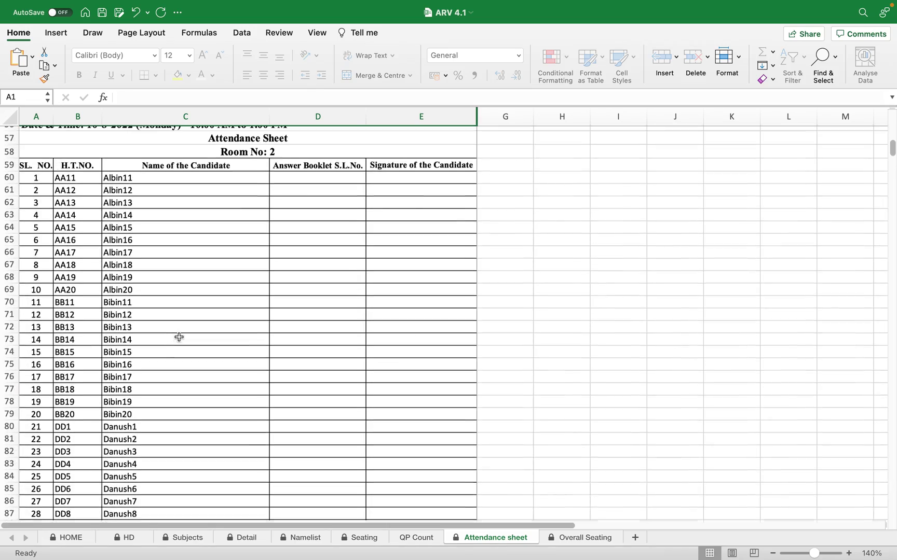
pyautogui.scroll(18, 179, 337)
pyautogui.scroll(-1, 179, 337)
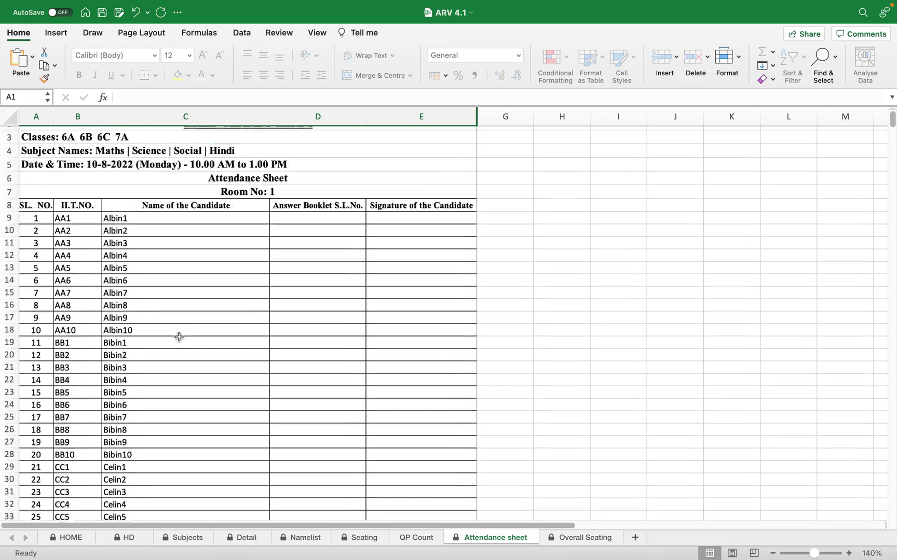
pyautogui.scroll(-20, 179, 337)
pyautogui.scroll(20, 179, 337)
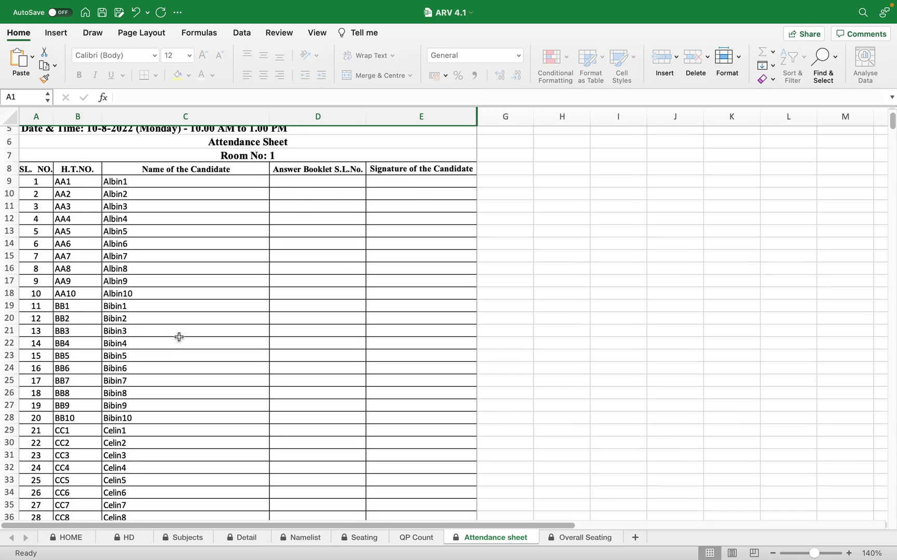
pyautogui.scroll(2, 179, 337)
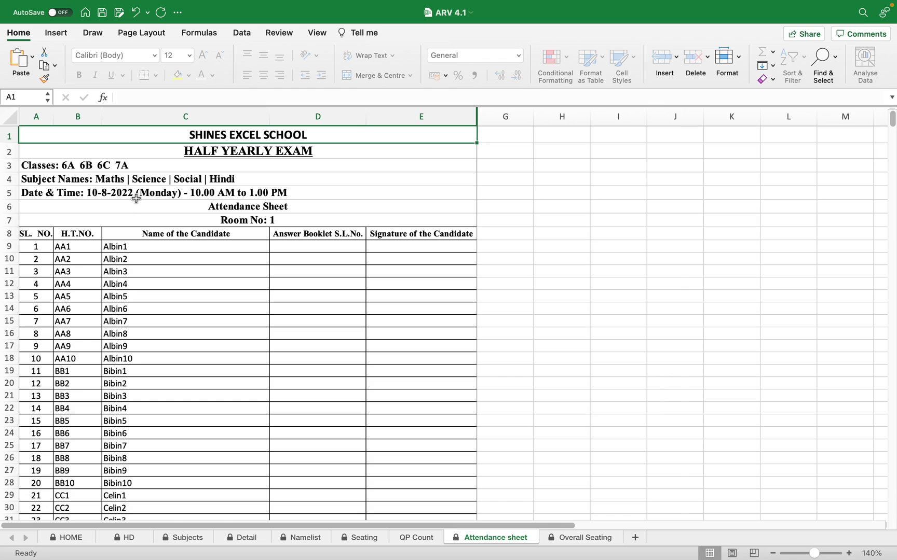
# - Check the Subject Names and Classes cells, then bring up the Attendance sheet's print settings
pyautogui.click(119, 179)
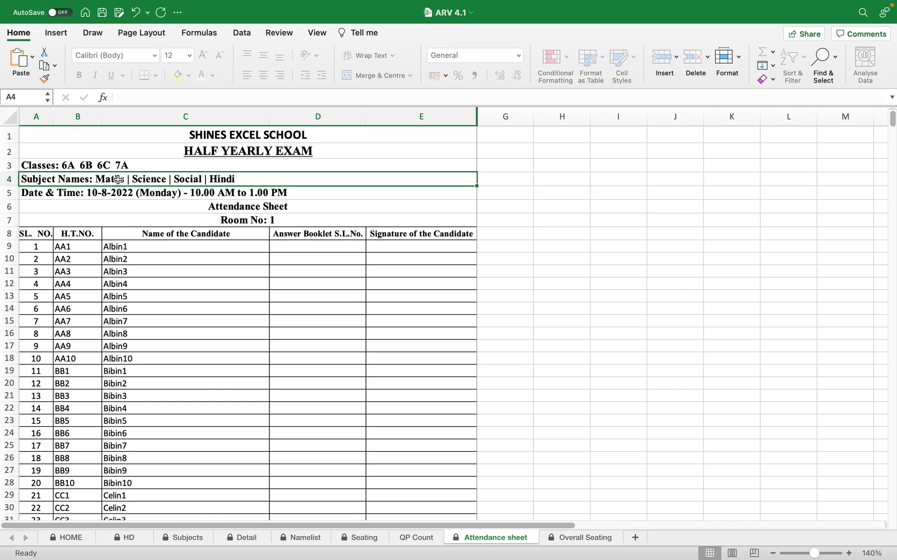
pyautogui.click(120, 165)
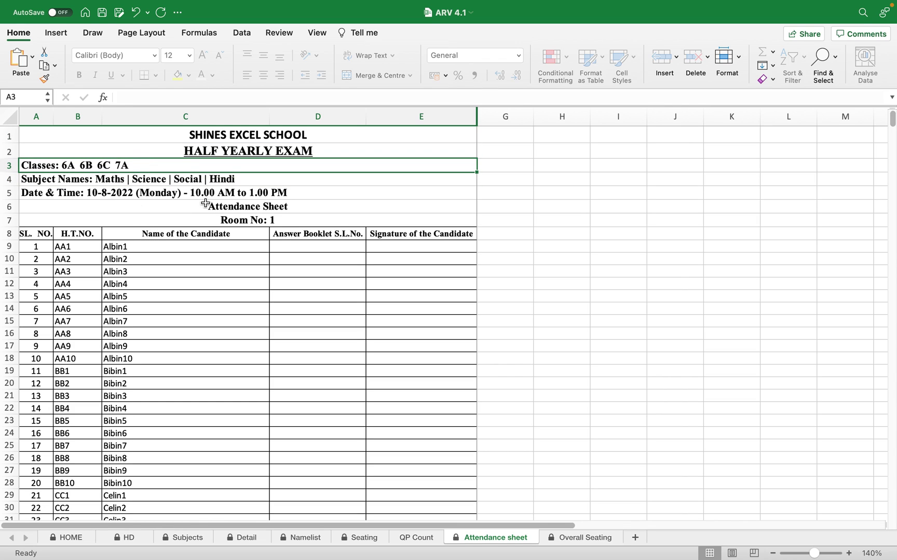
pyautogui.scroll(-3, 321, 381)
pyautogui.scroll(3, 321, 381)
pyautogui.press('super+p')
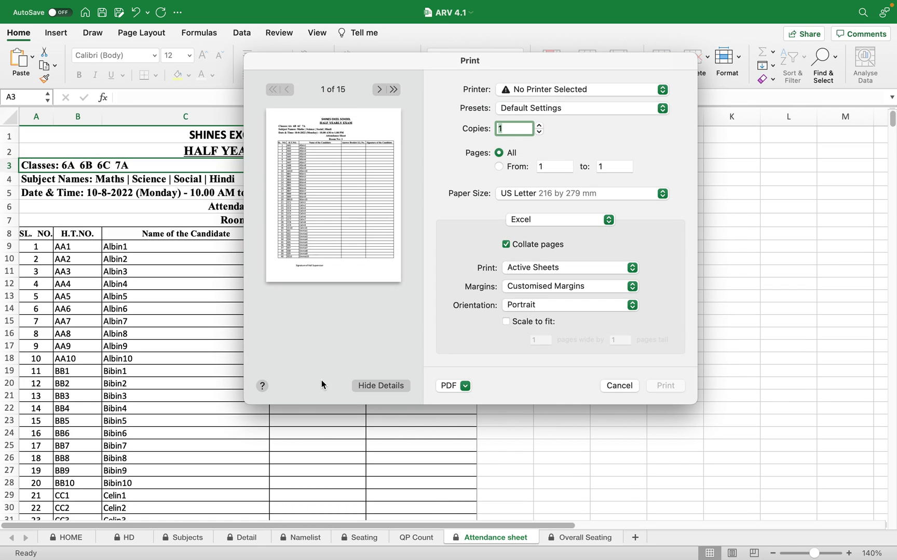
# - Print pages 1 to 2 of the Attendance sheet to a PDF in Preview
pyautogui.click(497, 167)
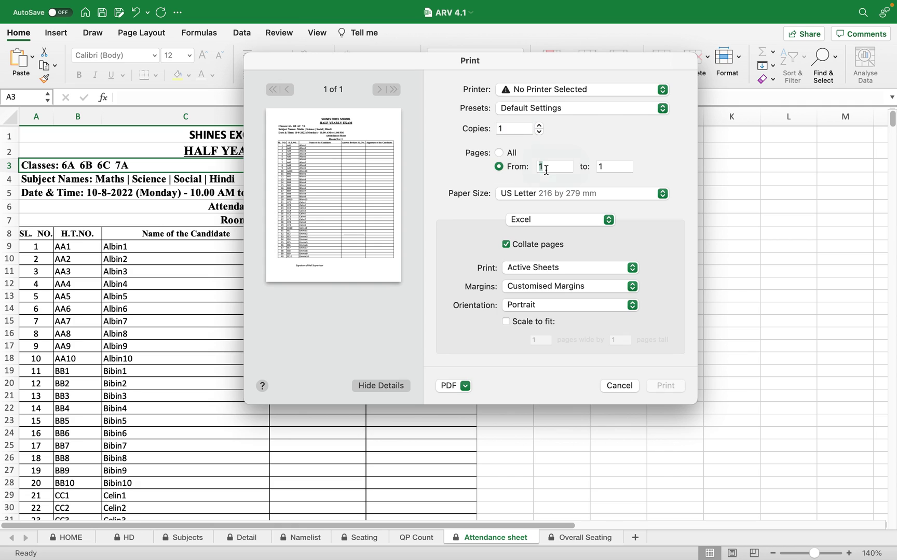
pyautogui.click(610, 165)
pyautogui.press('BackSpace')
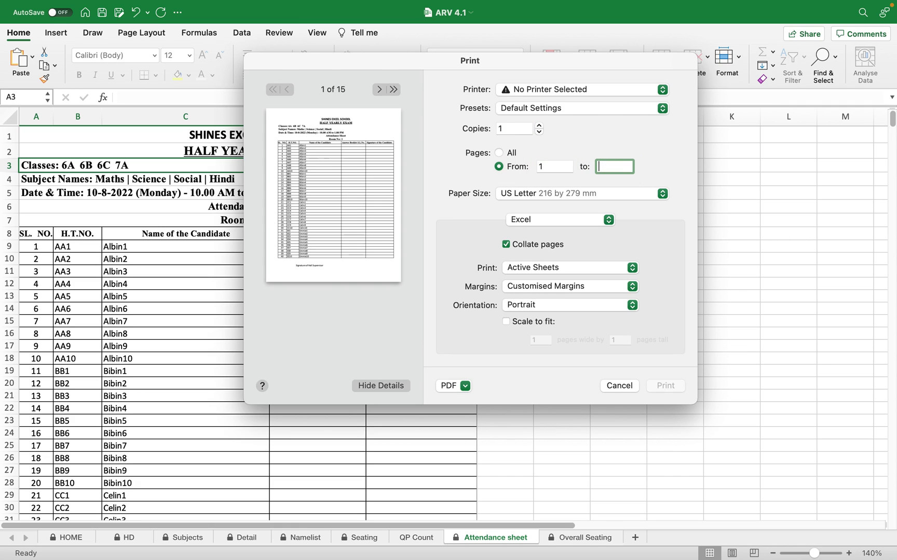
pyautogui.write('2')
pyautogui.click(466, 386)
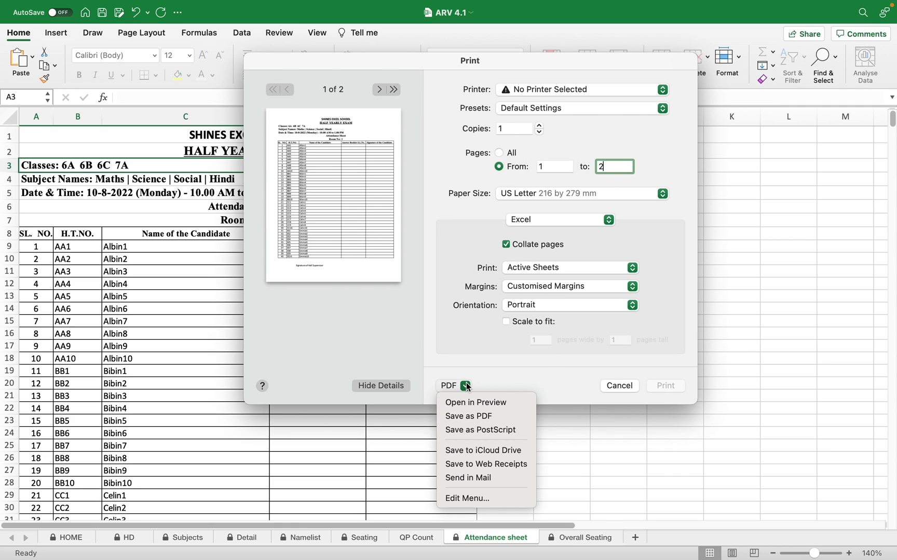
pyautogui.click(472, 398)
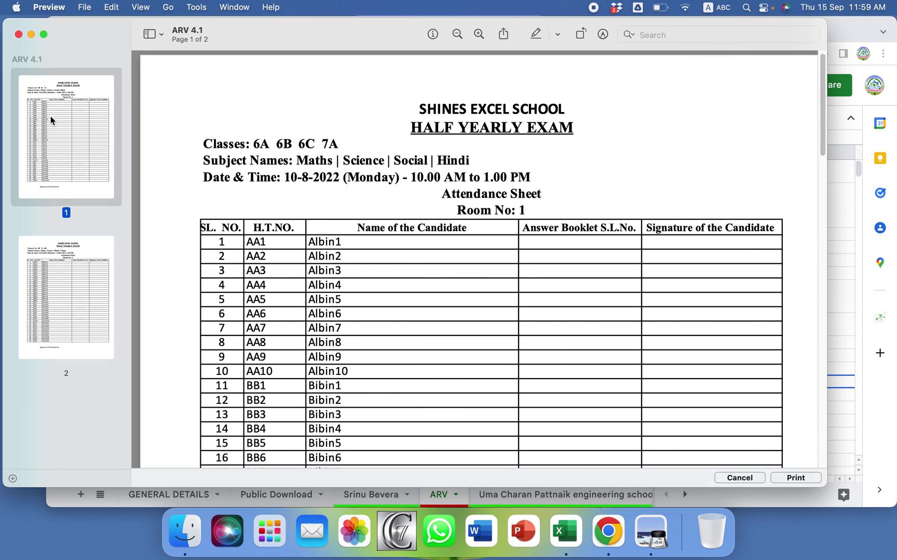
# - View both attendance pages full screen, cancel, and return to Excel's HOME dashboard
pyautogui.click(43, 35)
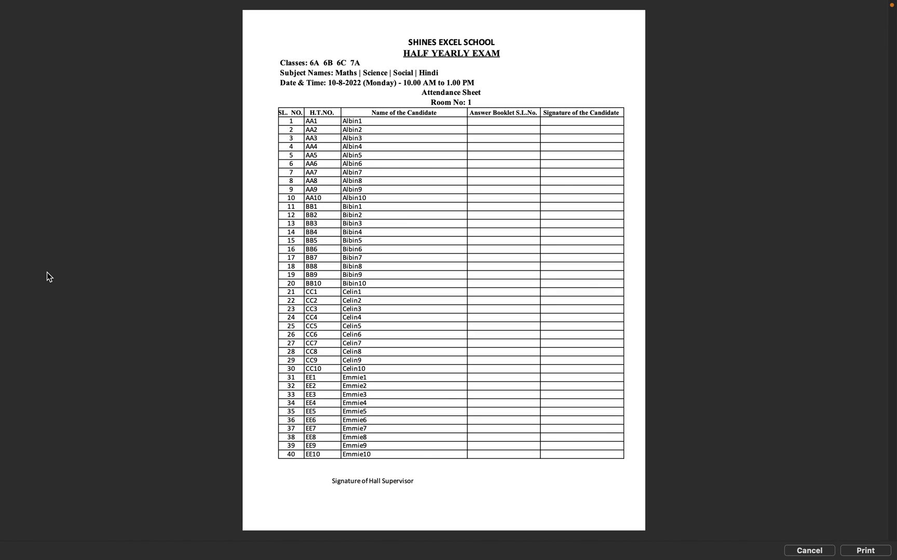
pyautogui.press('Down')
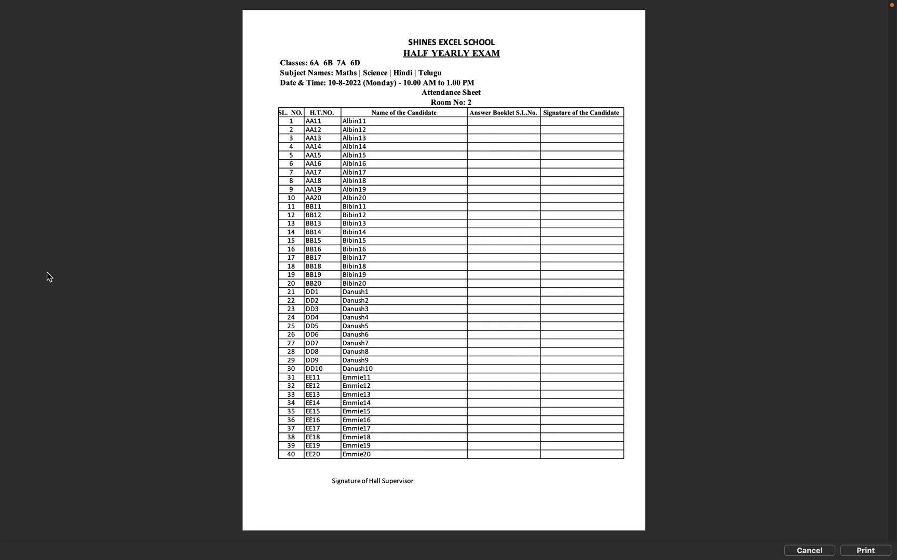
pyautogui.click(822, 554)
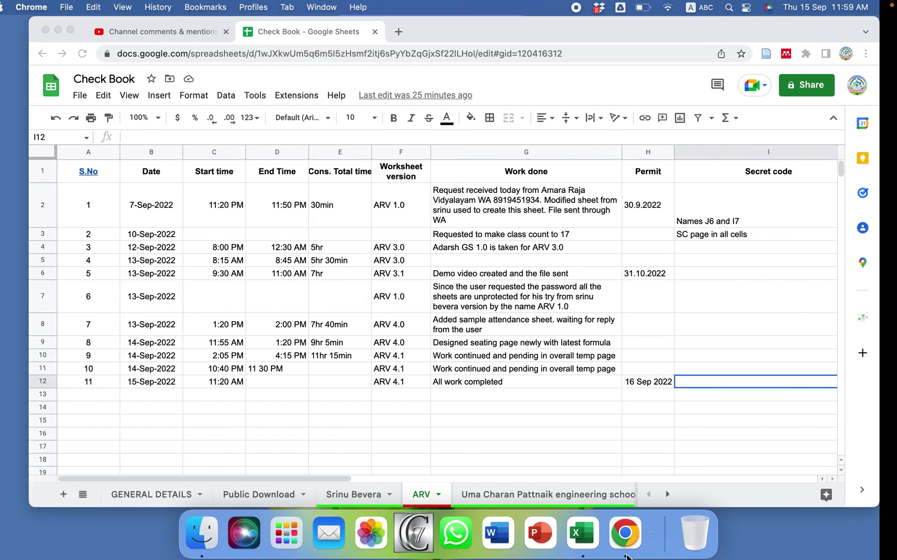
pyautogui.click(540, 526)
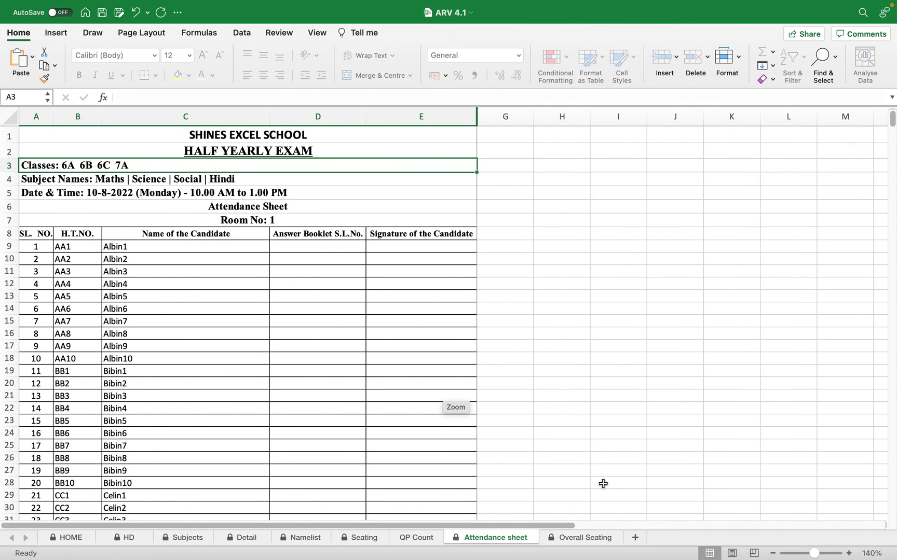
pyautogui.click(490, 243)
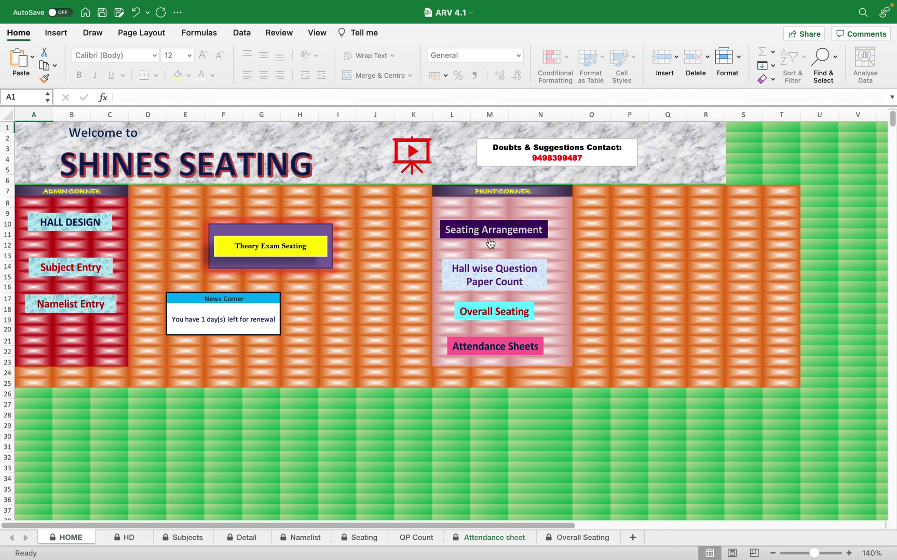
pyautogui.click(500, 283)
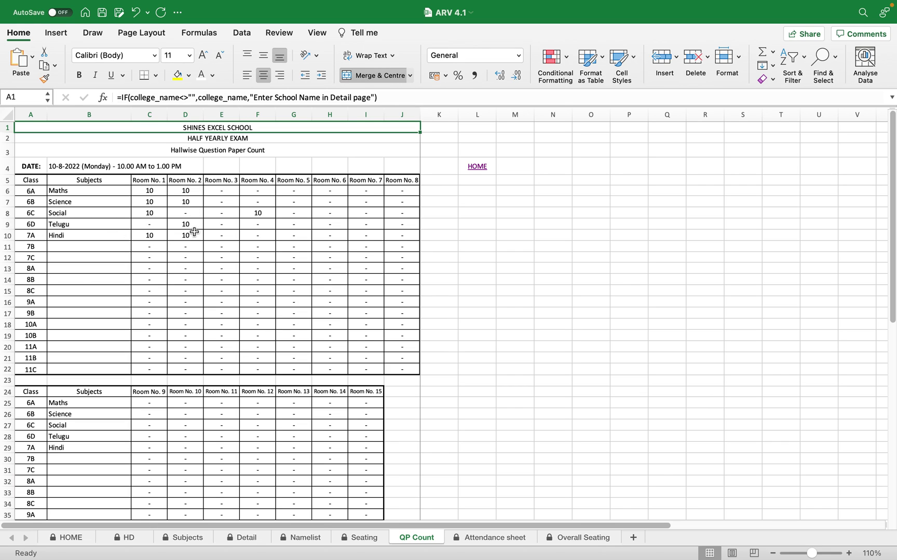
pyautogui.scroll(-3, 524, 334)
pyautogui.scroll(-4, 524, 334)
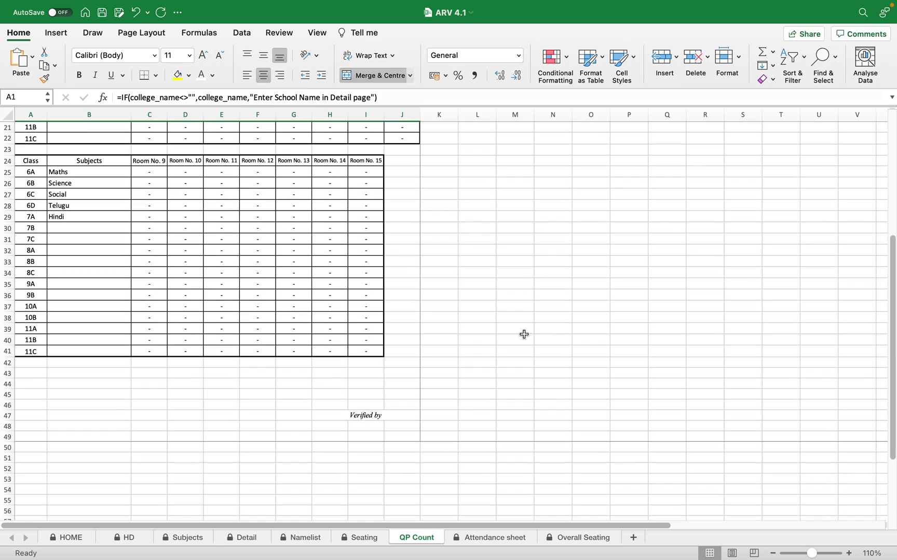
pyautogui.scroll(7, 523, 334)
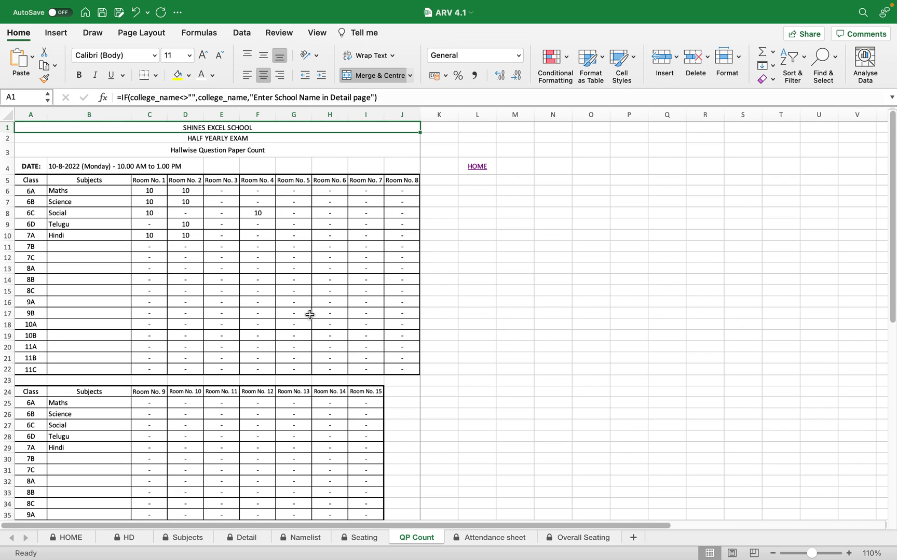
pyautogui.click(477, 167)
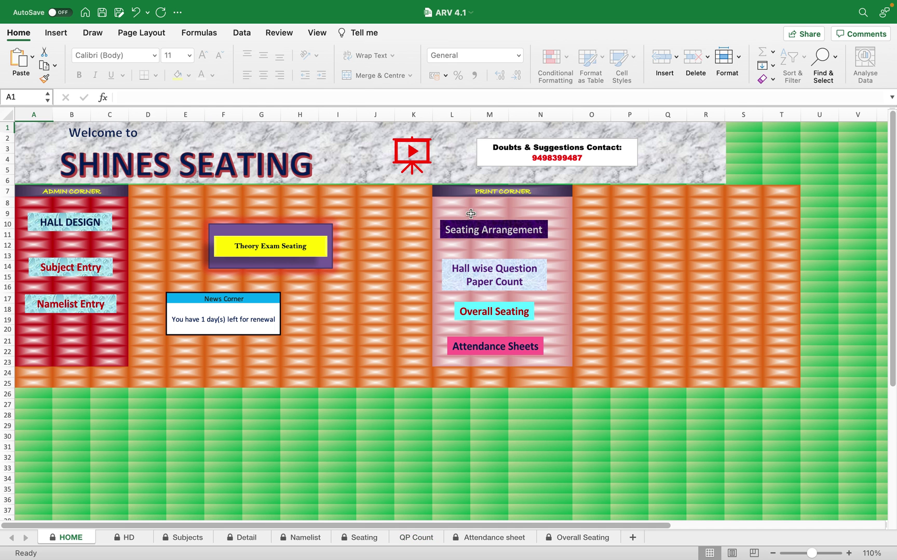
# - Switch to the Overall Seating sheet and scroll through each room's classes and totals
pyautogui.click(498, 313)
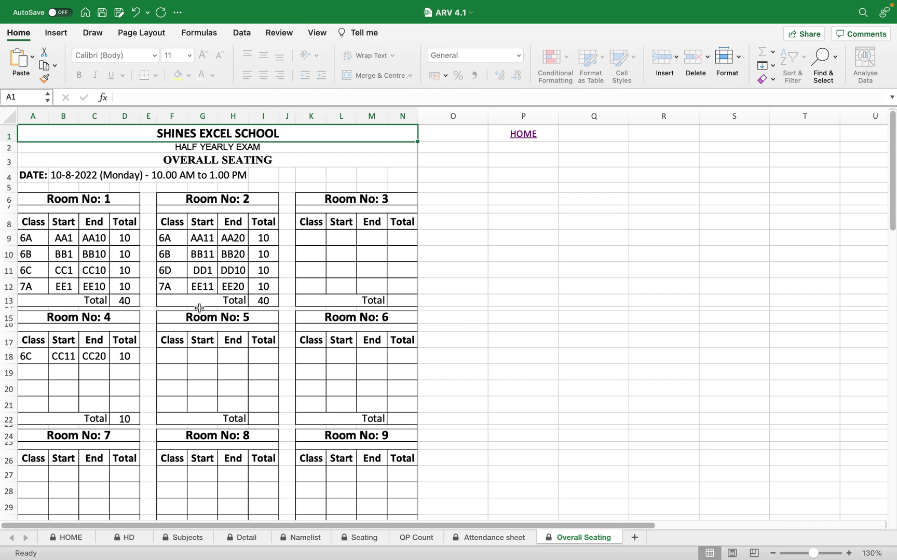
pyautogui.scroll(-10, 351, 312)
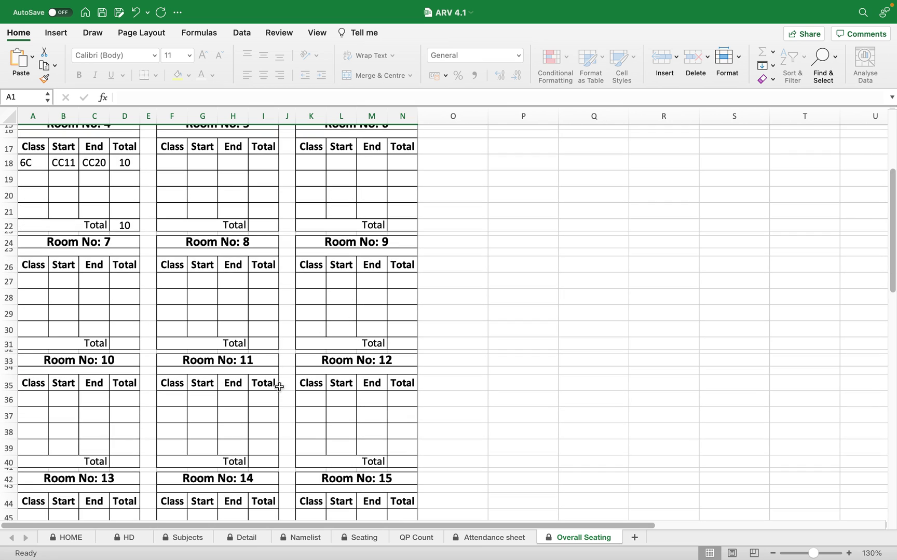
pyautogui.scroll(10, 336, 400)
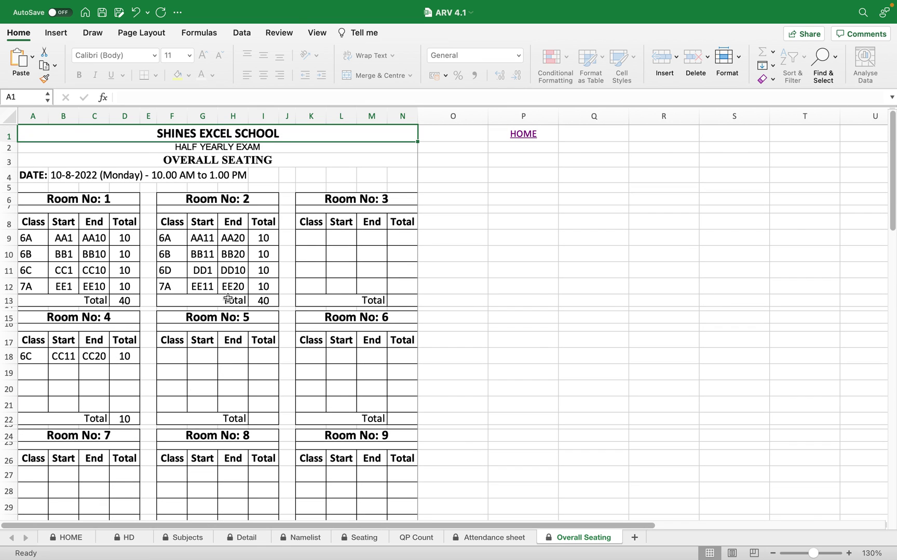
# - Send the Overall Seating sheet to Preview as a PDF, view it full screen, then close it
pyautogui.press('super+p')
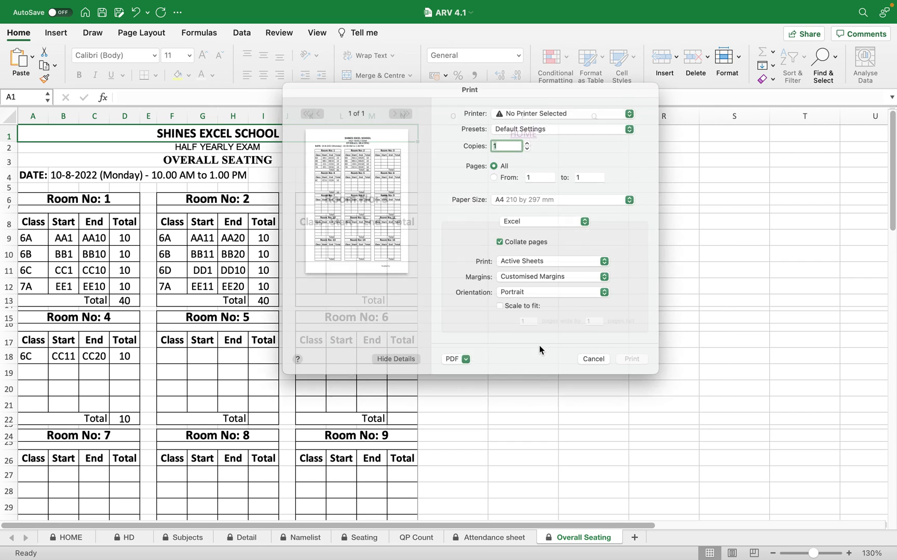
pyautogui.click(464, 387)
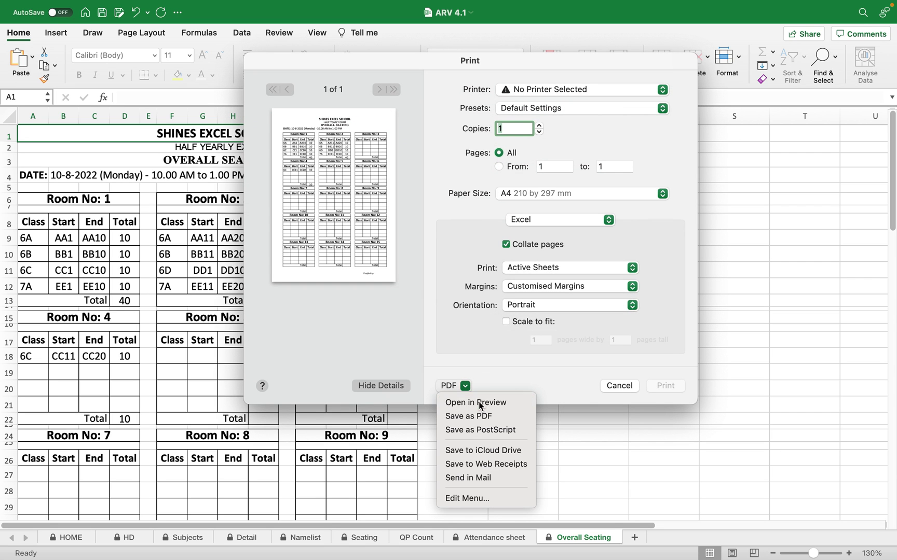
pyautogui.click(467, 401)
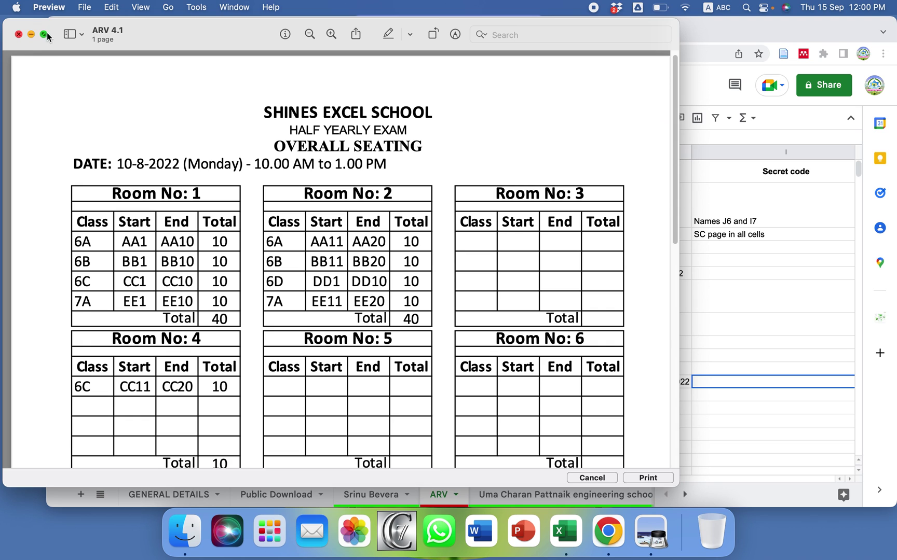
pyautogui.click(46, 34)
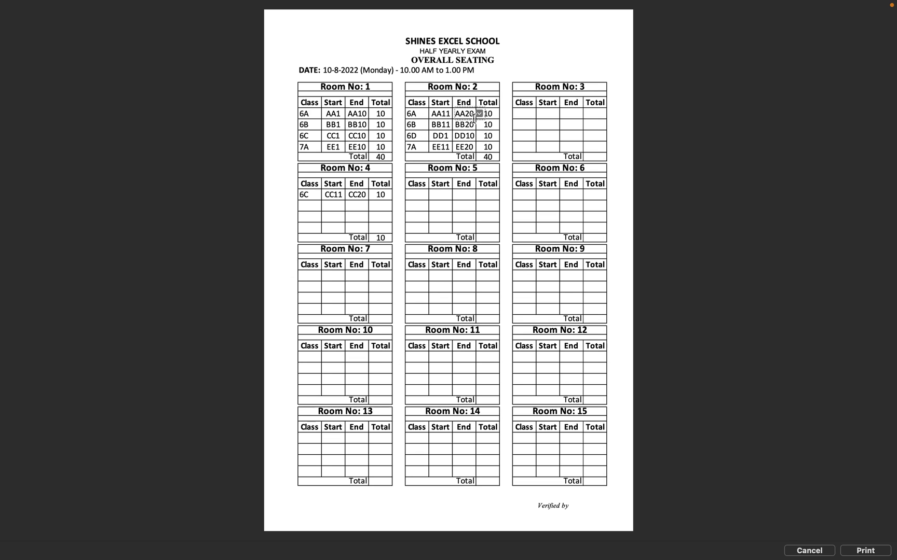
pyautogui.click(809, 550)
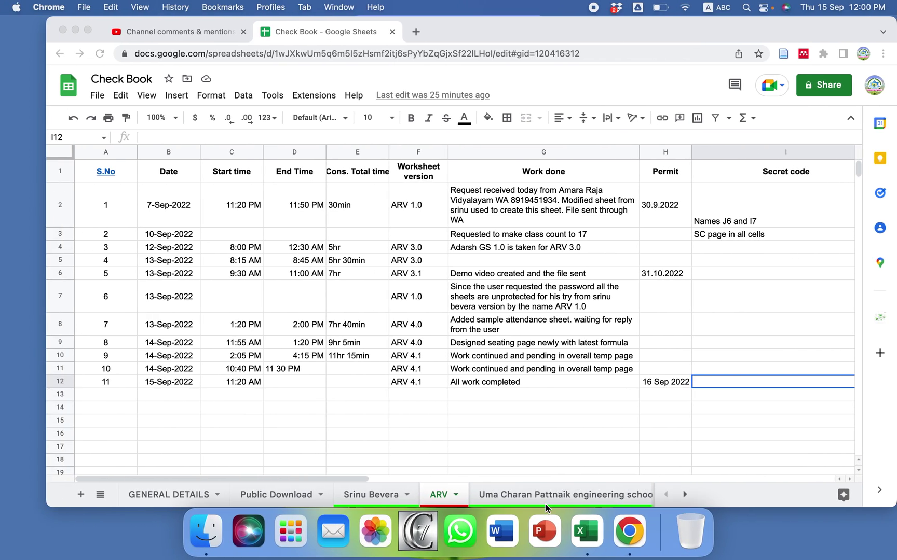
# - Bring the ARV 4.1 workbook forward and jump to its SHINES SEATING home sheet
pyautogui.click(542, 526)
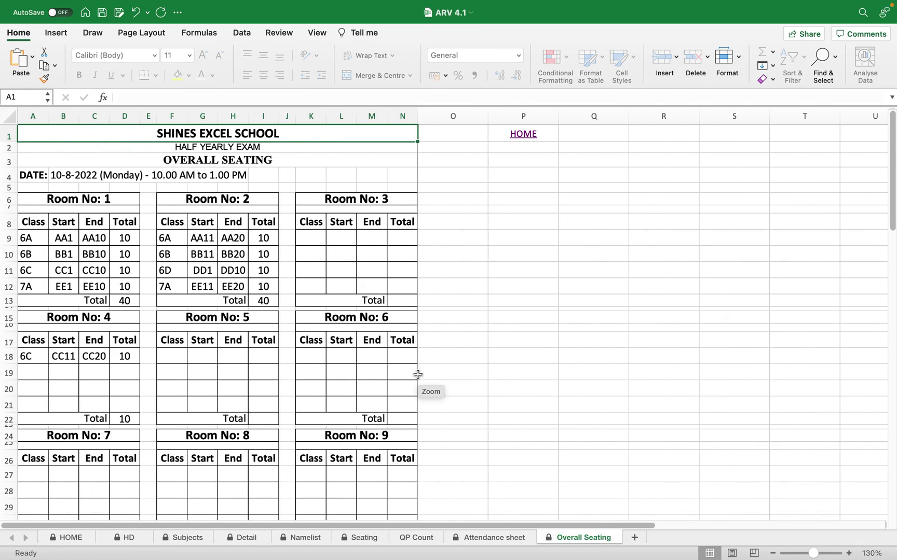
pyautogui.click(524, 138)
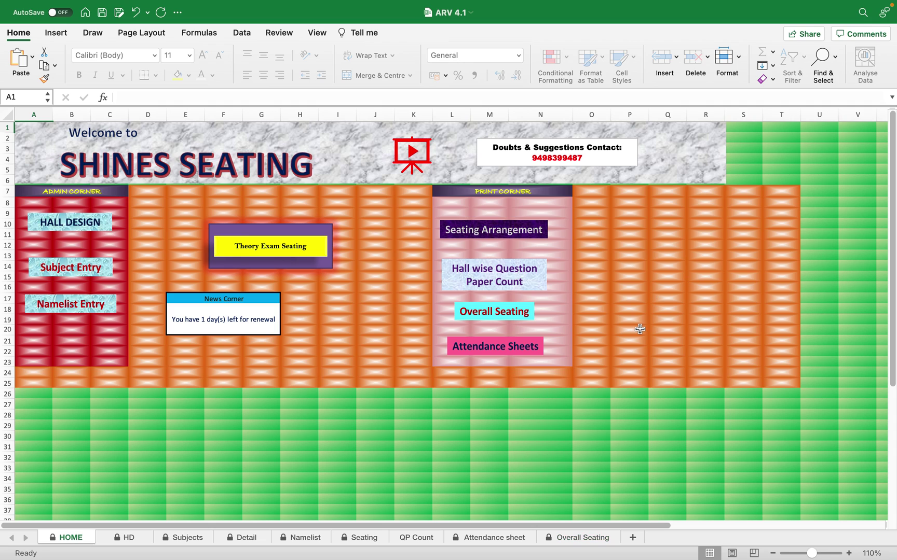